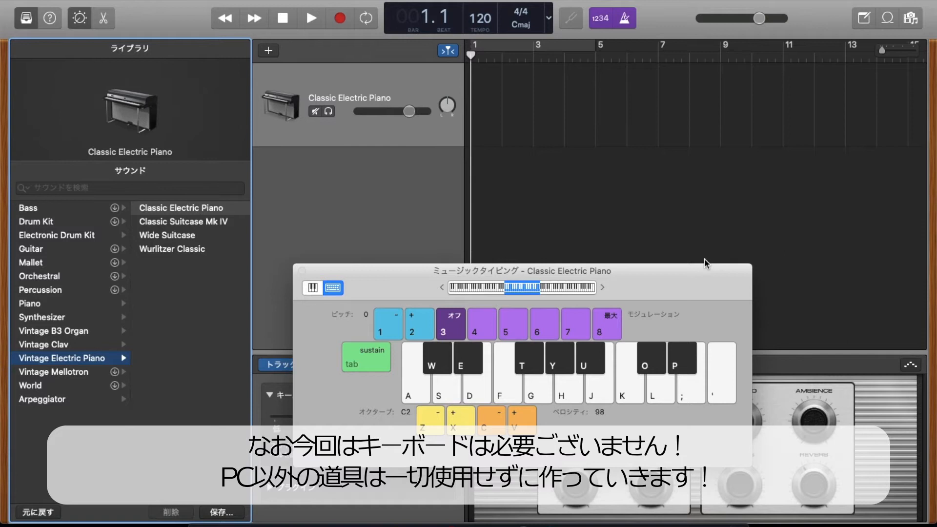
- Audition a few notes of the Classic Electric Piano sound on the on-screen Musical Typing keyboard
left_click(423, 369)
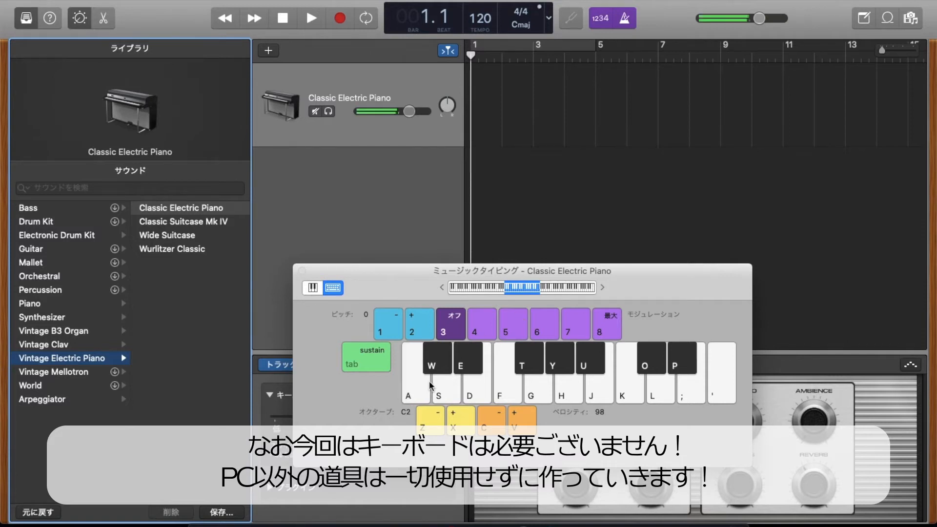
left_click(508, 388)
left_click(586, 393)
left_click(619, 394)
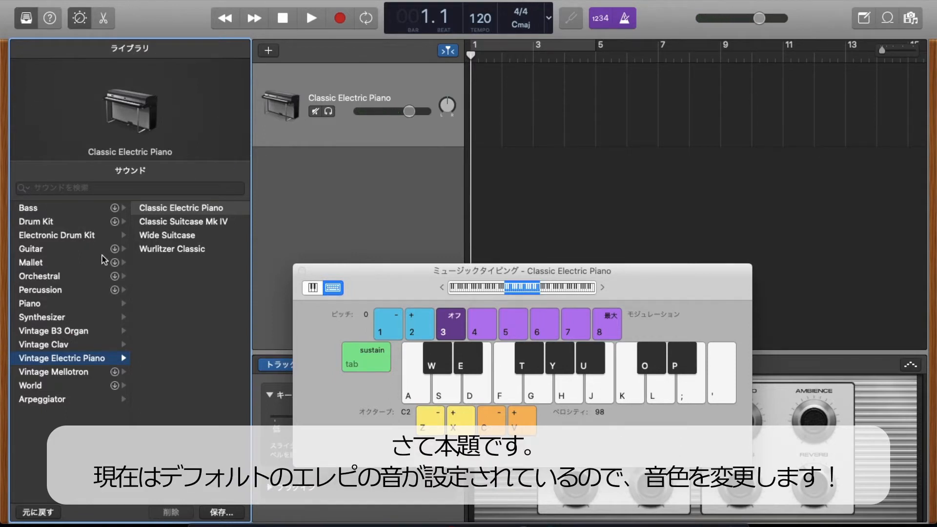
- Load the Air Bells sound from the Synthesizer Bell category and audition it with several notes on the on-screen keyboard
left_click(95, 318)
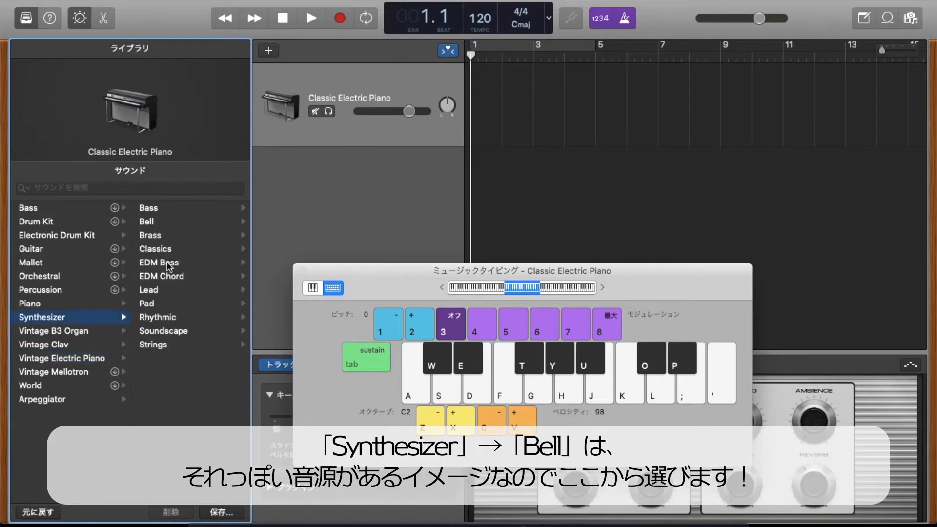
left_click(148, 221)
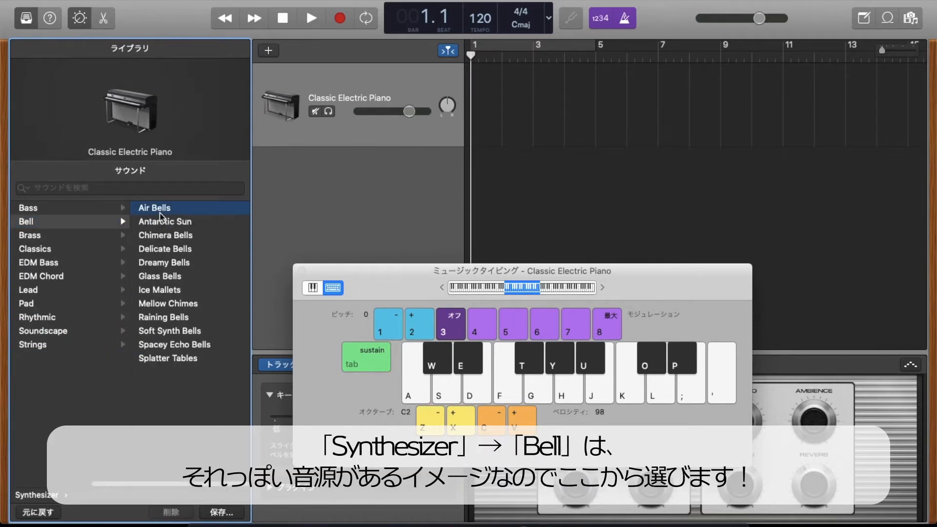
left_click(410, 361)
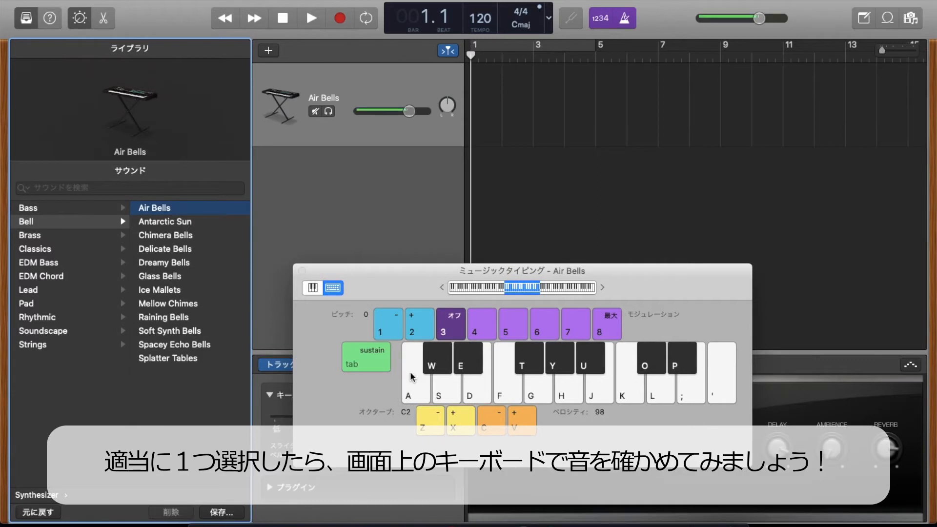
left_click(441, 384)
left_click(506, 394)
left_click(539, 396)
left_click(568, 398)
- Switch the track to the Dreamy Bells sound and audition several notes with it
left_click(217, 264)
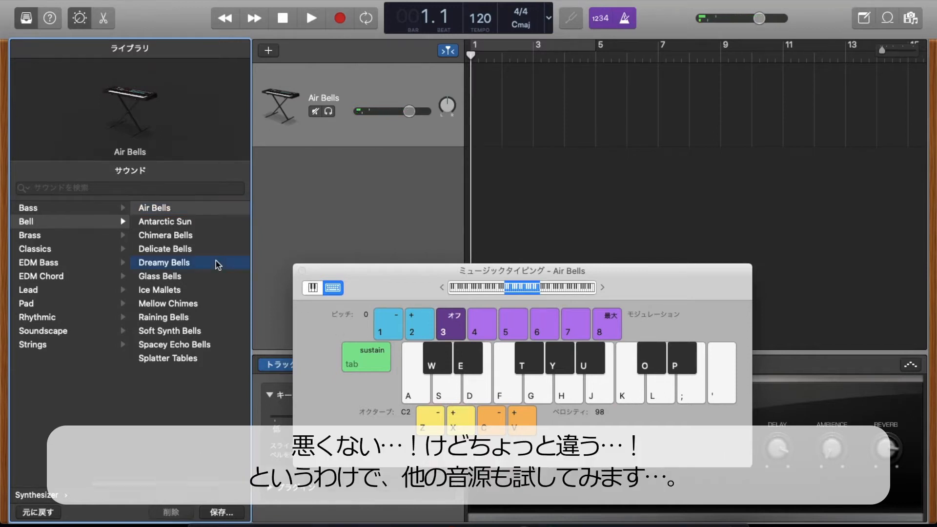
left_click(415, 383)
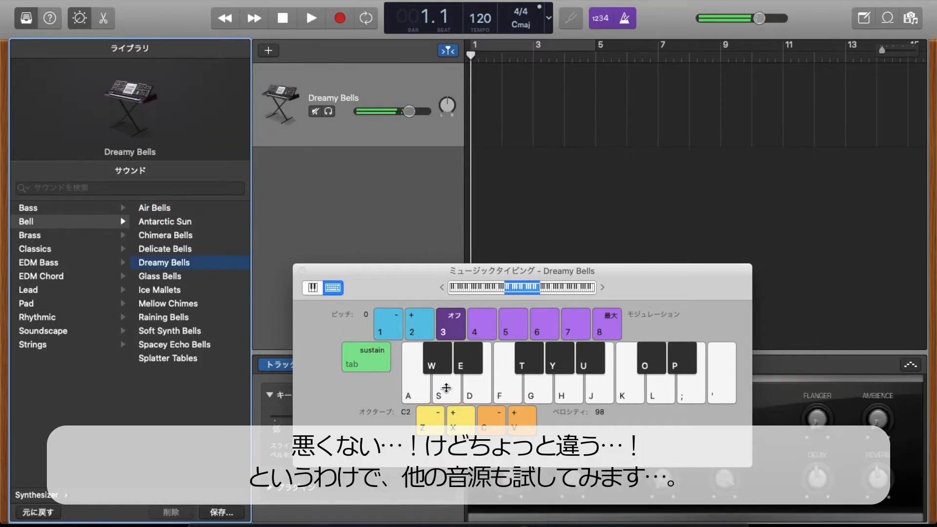
left_click(477, 389)
left_click(507, 389)
left_click(539, 390)
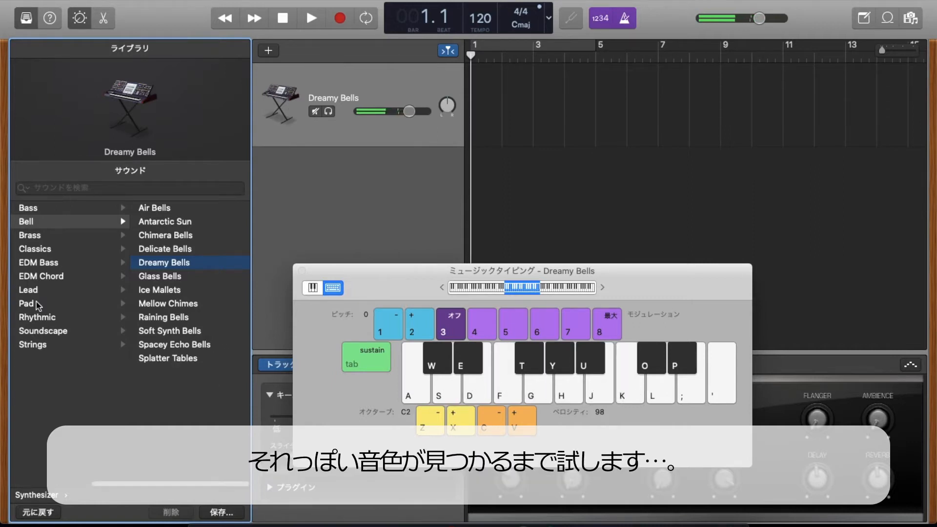
- Try the Ice Mallets, Glass Bells and Mellow Chimes sounds on the track, auditioning them with the on-screen keyboard
left_click(172, 289)
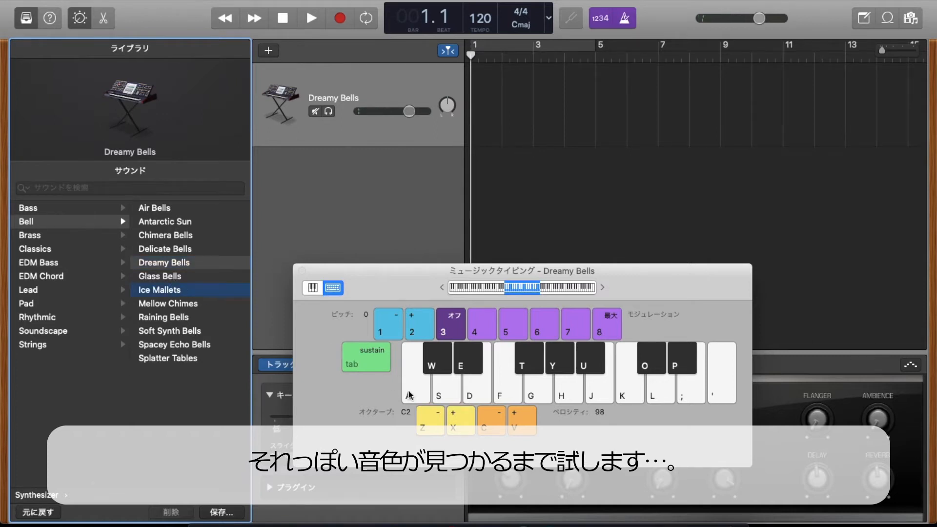
left_click(424, 390)
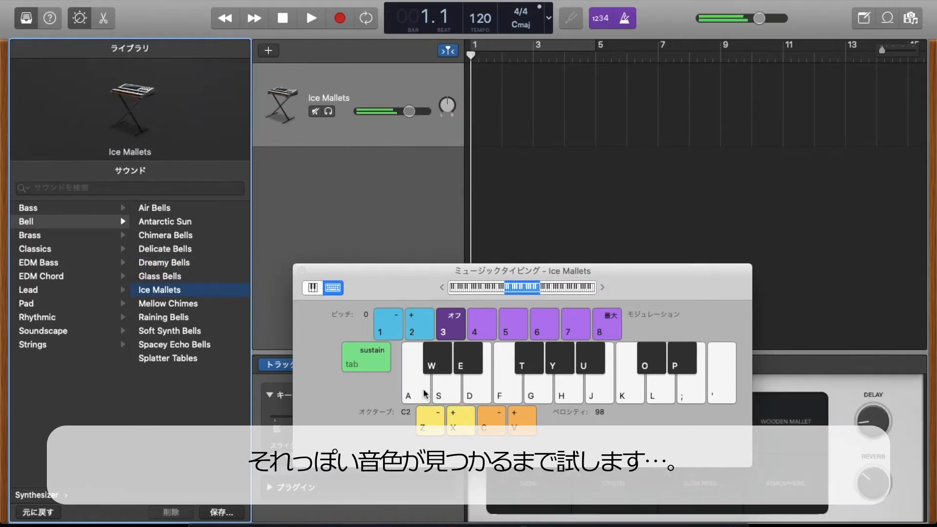
left_click(190, 278)
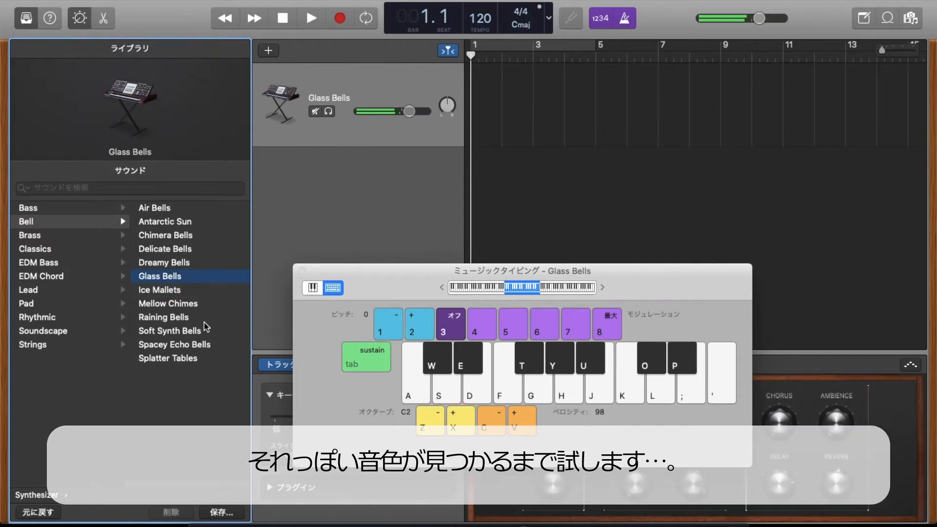
left_click(191, 304)
left_click(420, 396)
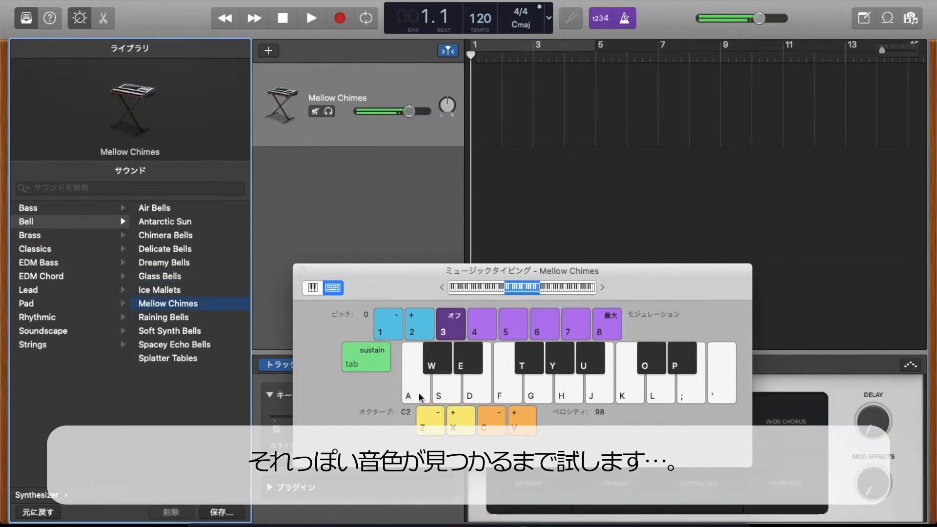
- Choose the Delicate Bells sound for the track and audition it across the octave on the on-screen keyboard
left_click(196, 250)
left_click(417, 395)
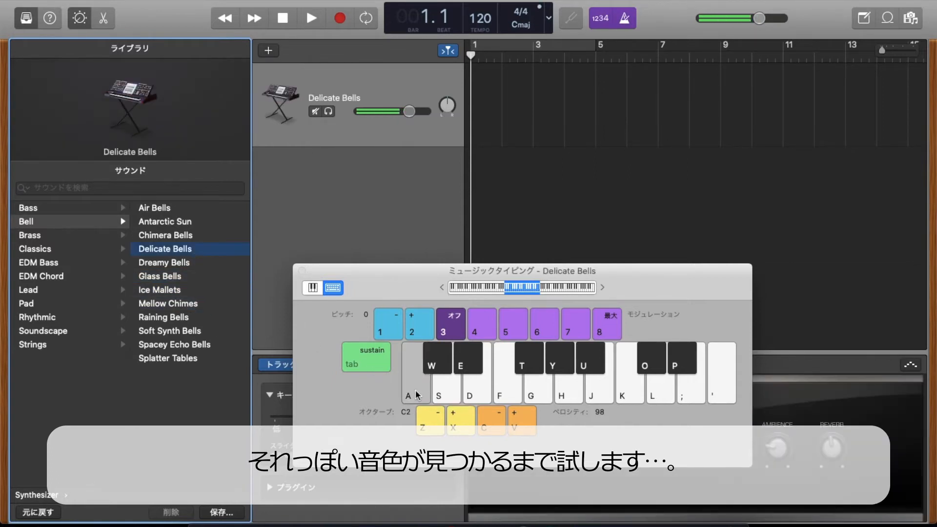
left_click(417, 395)
left_click(472, 395)
left_click(499, 395)
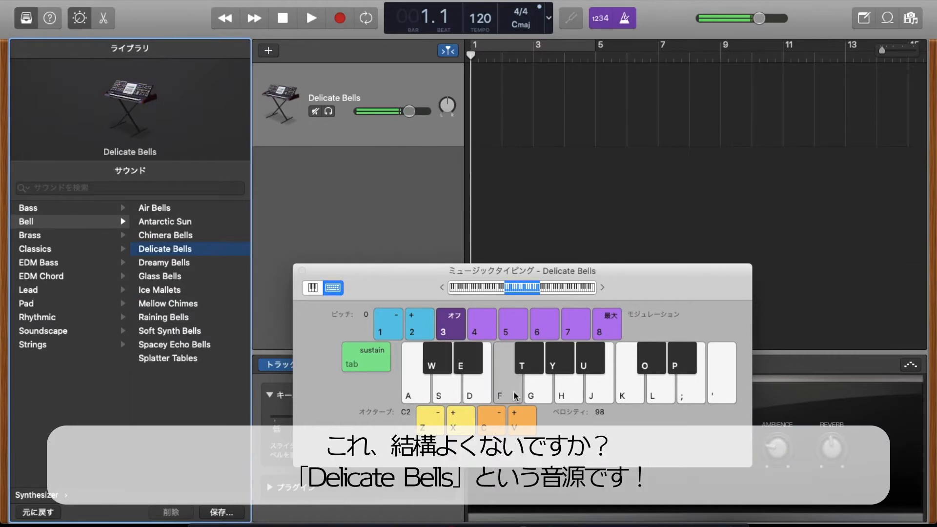
left_click(537, 395)
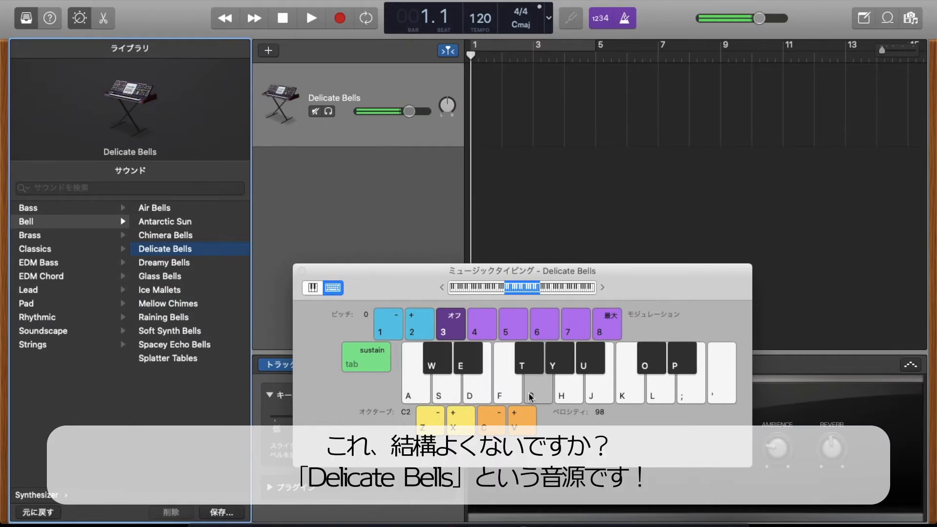
left_click(598, 397)
left_click(625, 398)
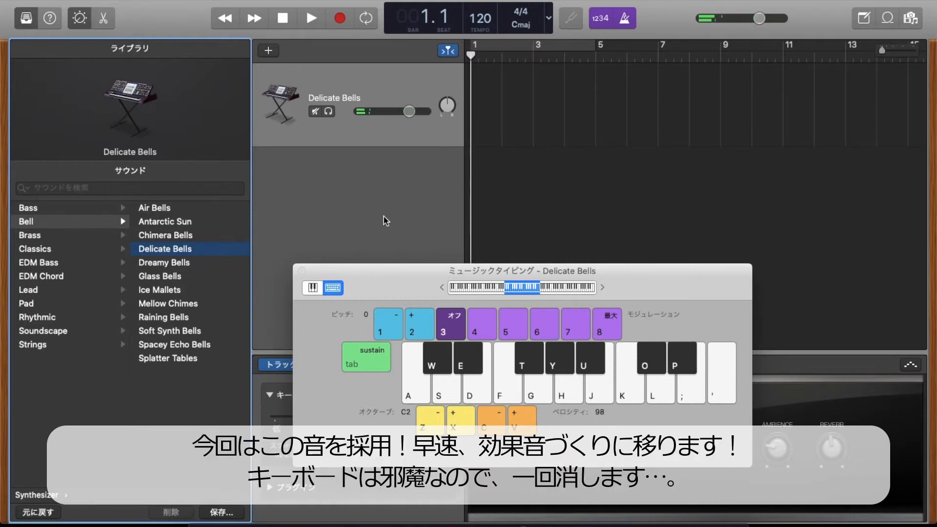
- Close the Musical Typing keyboard and create an empty MIDI region at bar 1 of the Delicate Bells track
left_click(301, 270)
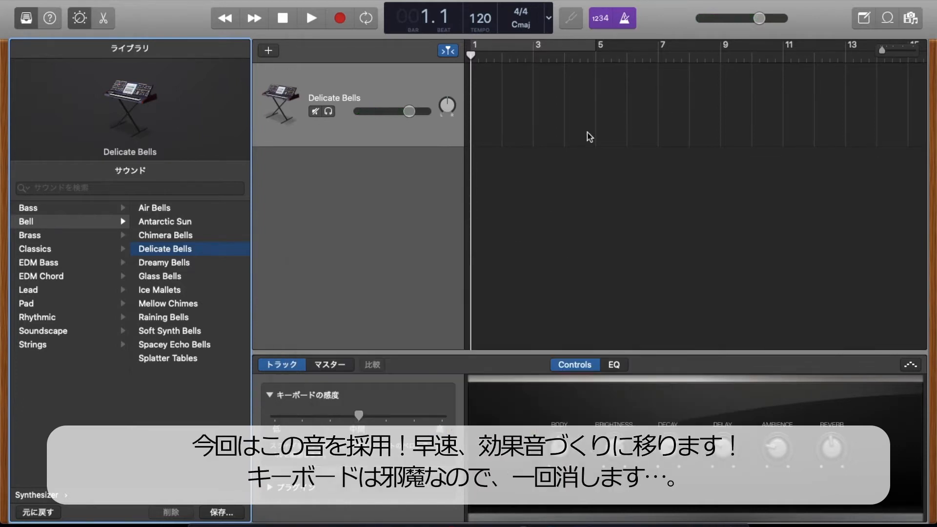
left_click(495, 104)
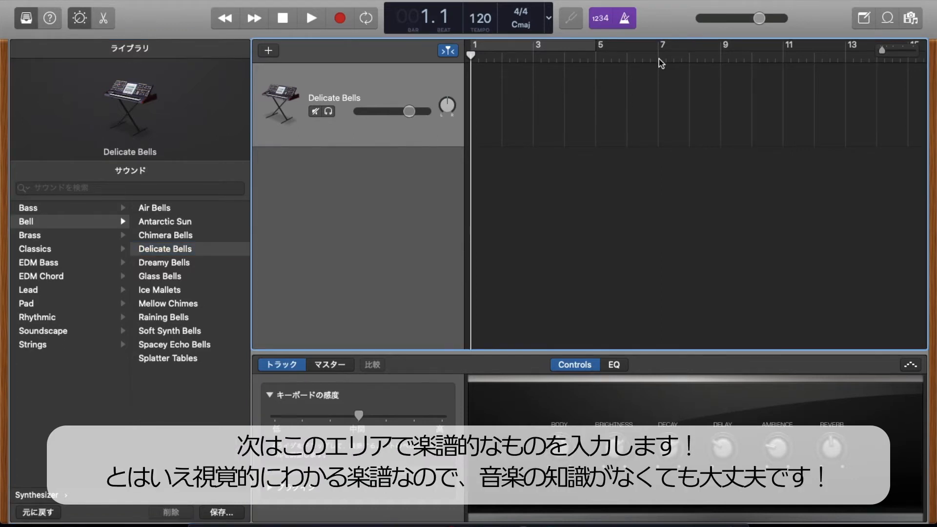
left_click_drag(892, 55, 895, 56)
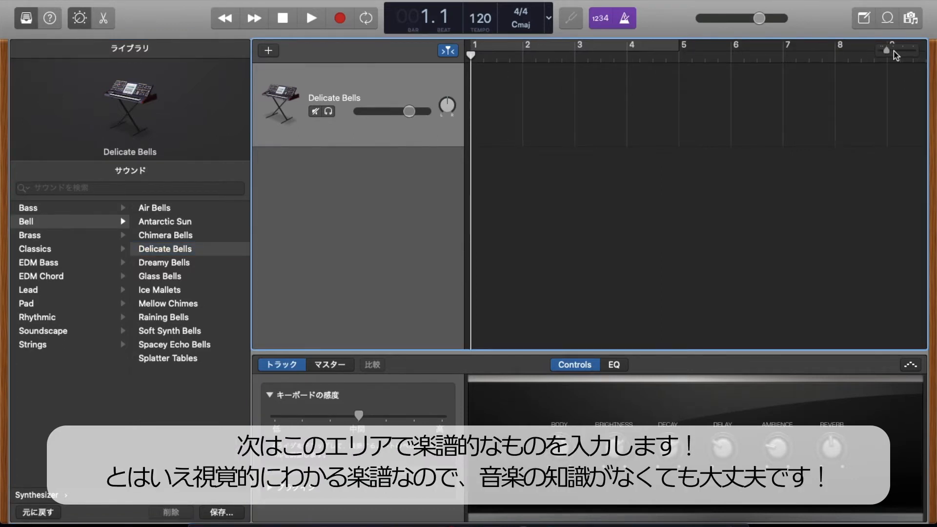
right_click(494, 106)
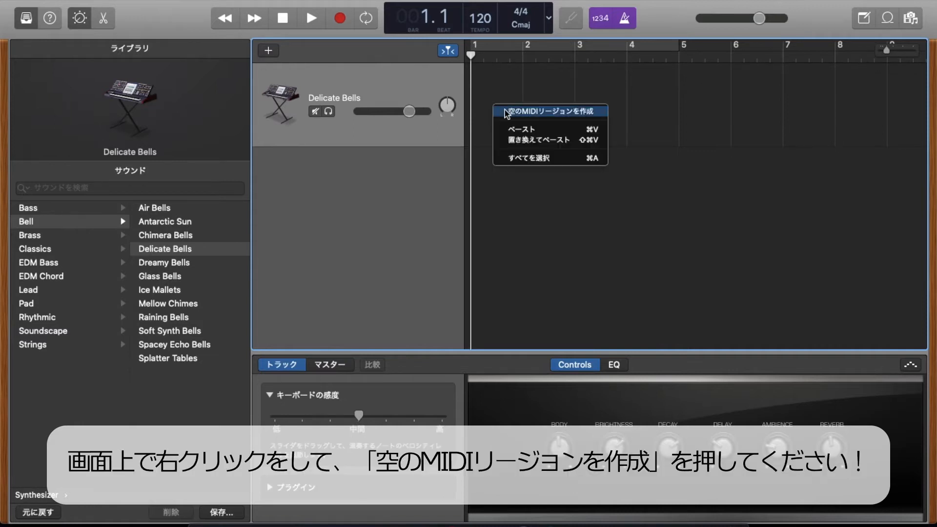
left_click(507, 112)
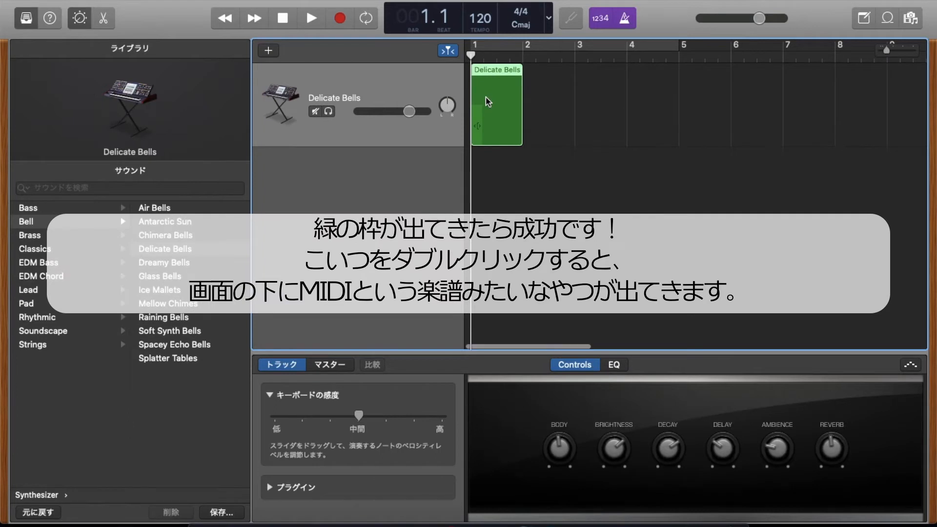
- Open the new Delicate Bells region in the piano roll and enlarge the editor to show more pitches
scroll(487, 98, "up", 6)
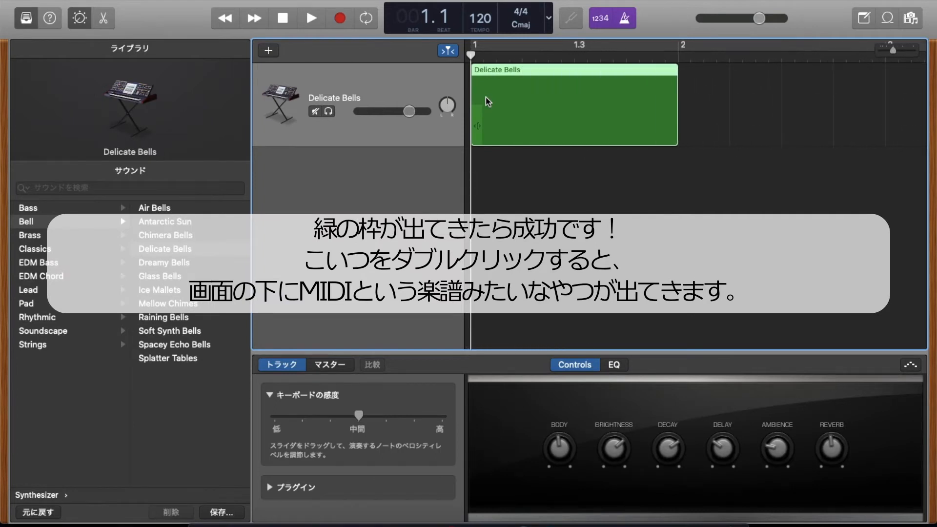
double_click(532, 98)
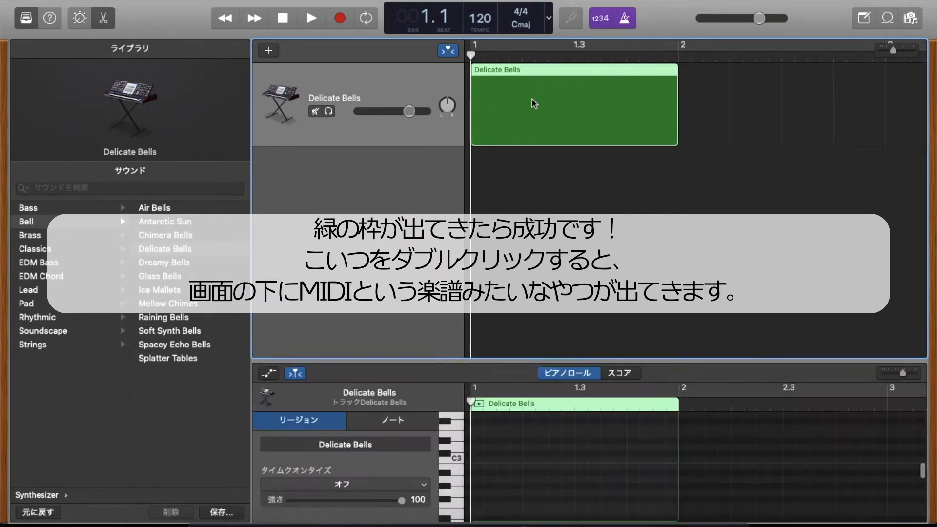
double_click(532, 99)
double_click(532, 98)
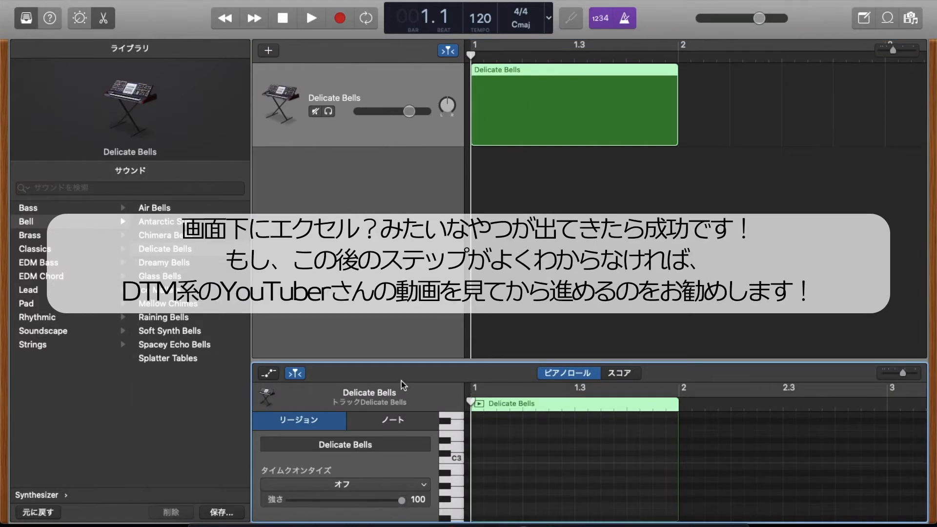
left_click_drag(400, 361, 415, 218)
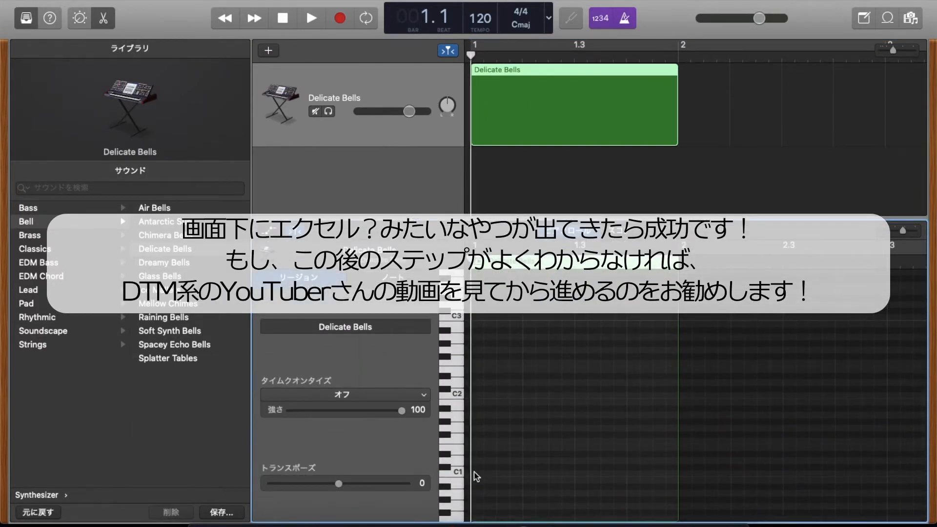
- Enter an ascending C major scale from C2 to C3 as eight consecutive sixteenth notes from the start of bar 1
left_click(477, 395, "super")
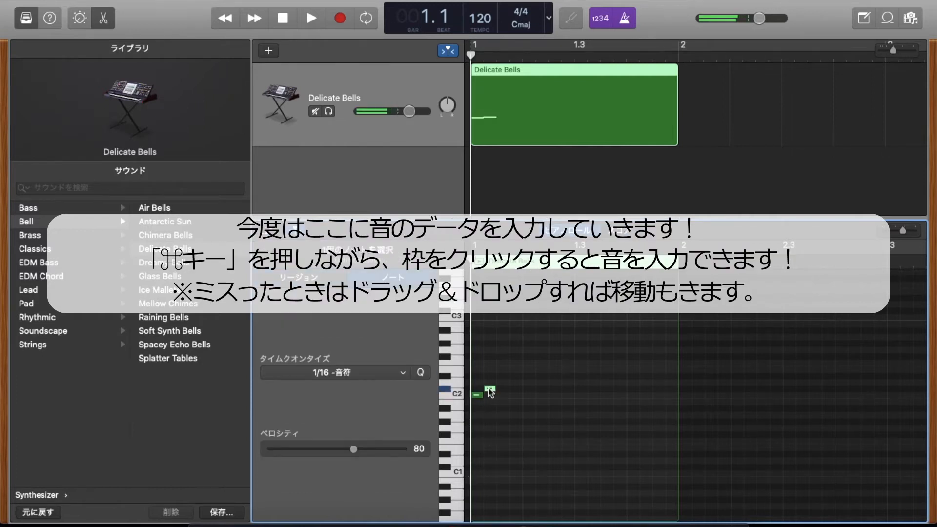
left_click_drag(490, 391, 491, 383)
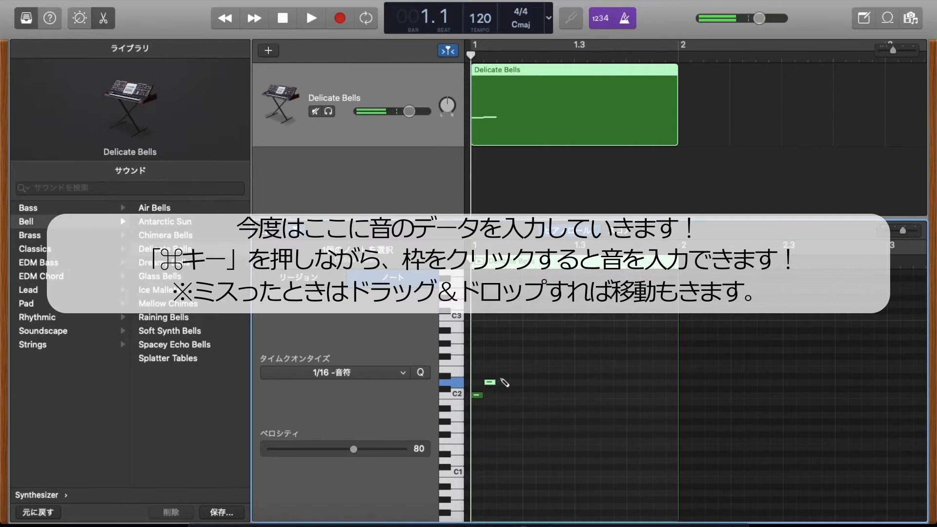
left_click(503, 371, "super")
left_click(516, 364, "super")
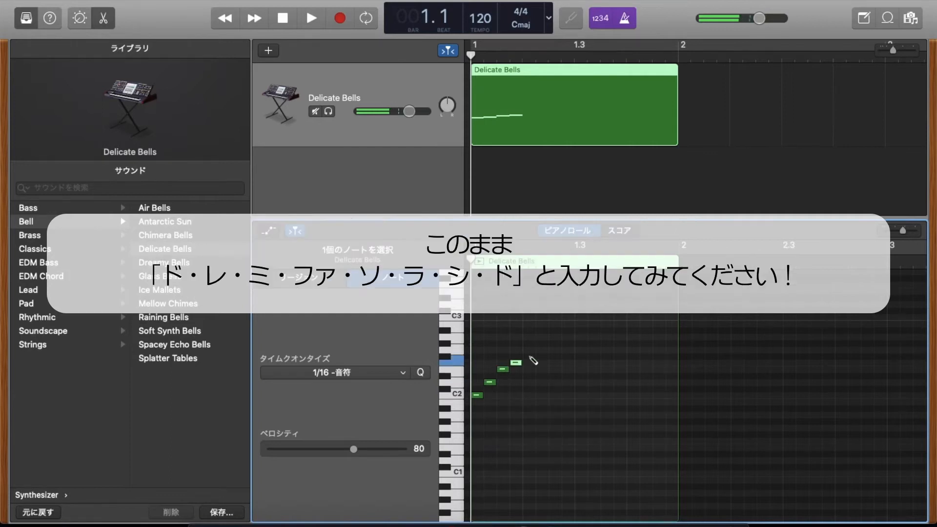
left_click(534, 350, "super")
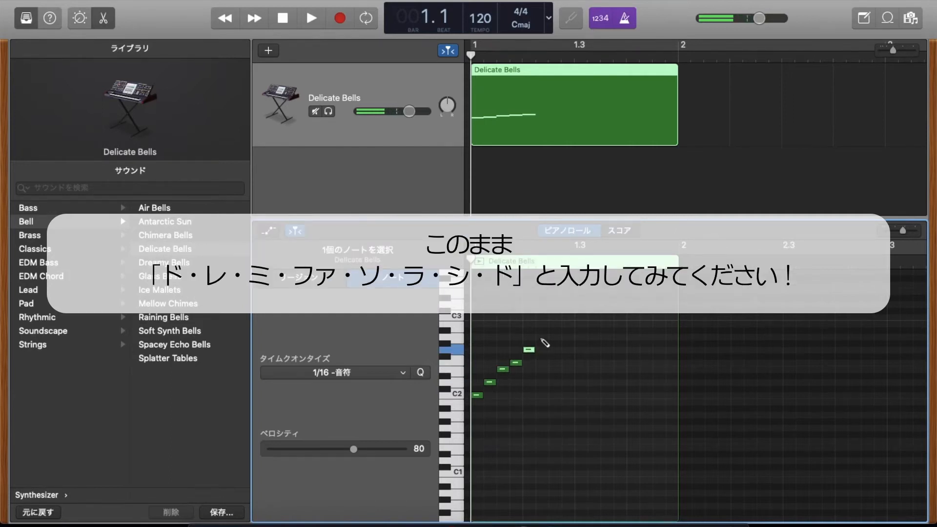
left_click(542, 336, "super")
left_click(555, 331, "super")
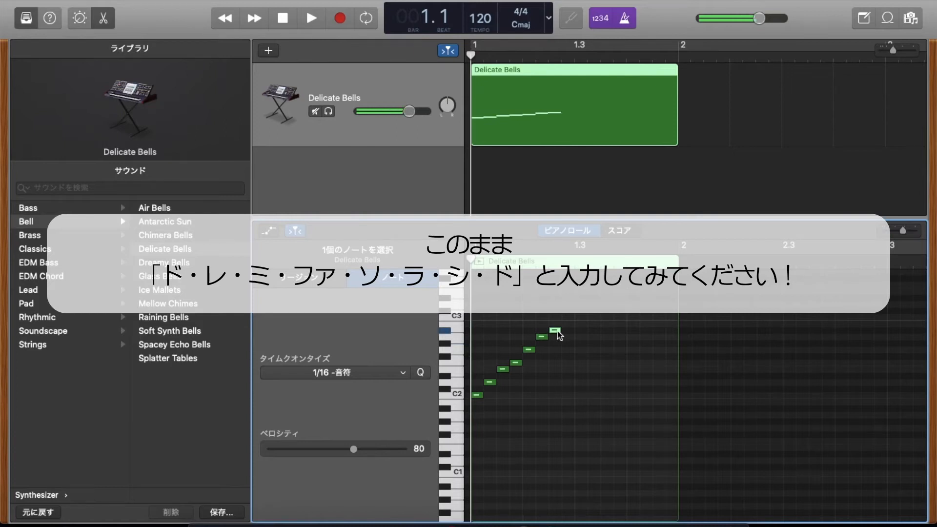
left_click_drag(558, 332, 556, 324)
left_click(568, 318, "super")
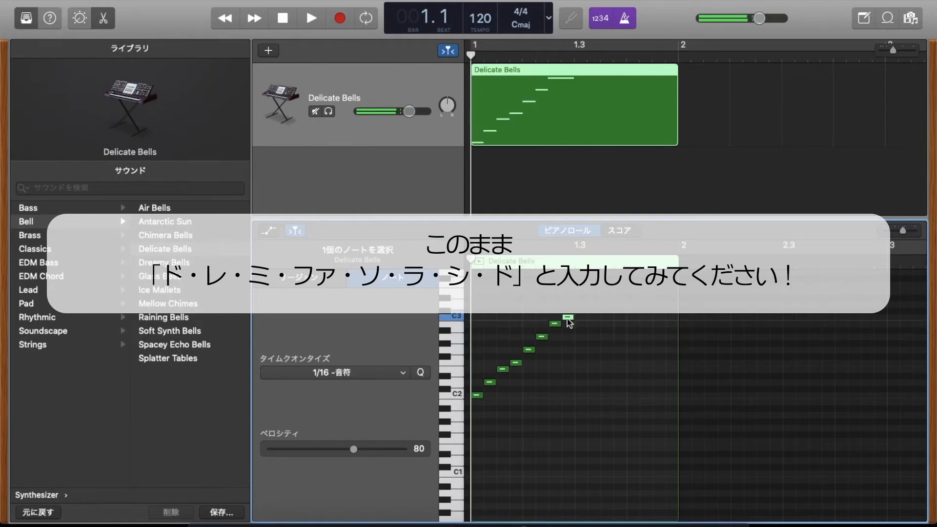
- Play the scale through once, stop playback, and switch off both the metronome and the count-in
left_click(312, 21)
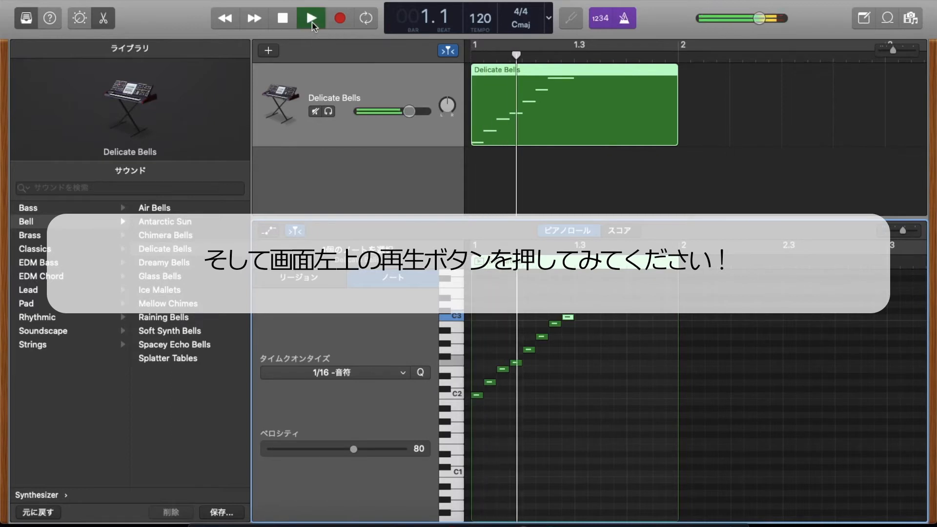
left_click(286, 22)
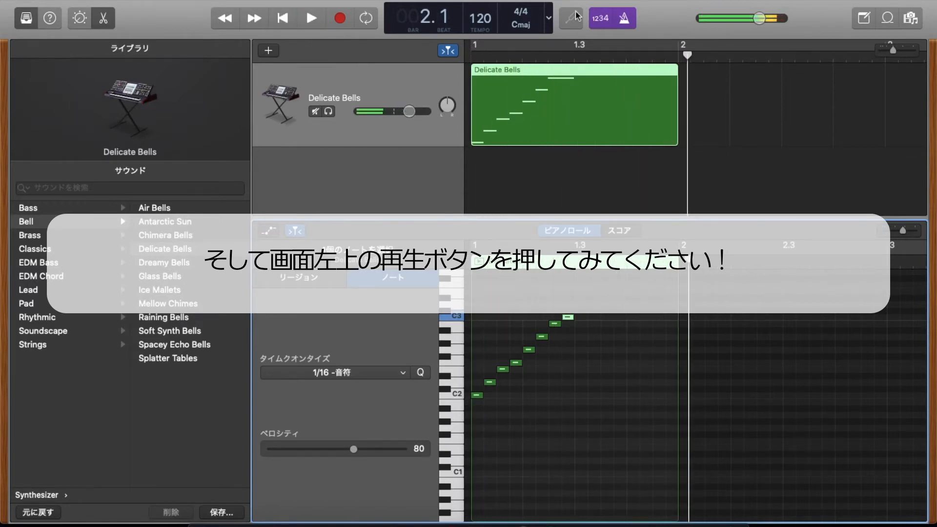
left_click(627, 16)
left_click(604, 18)
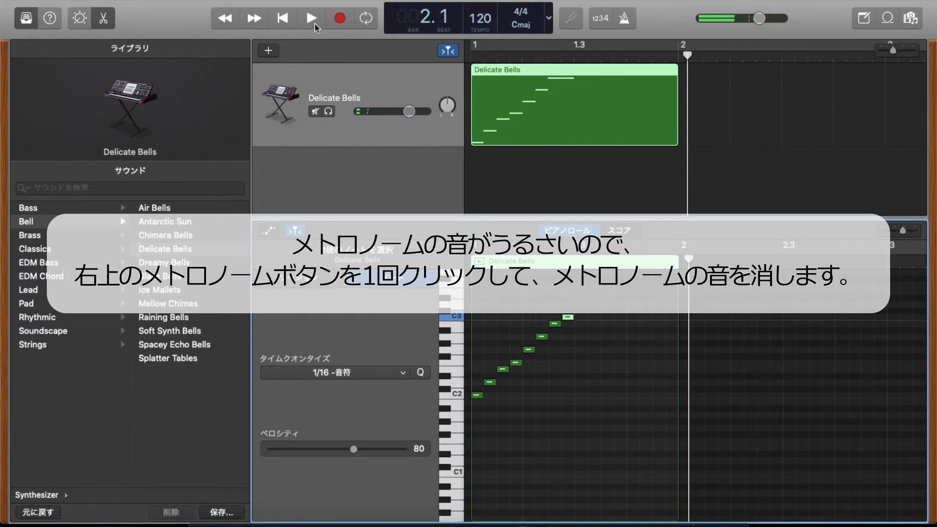
- Play the project without the metronome, stop playback, and return the playhead to the beginning
left_click(312, 22)
left_click(283, 19)
left_click(283, 18)
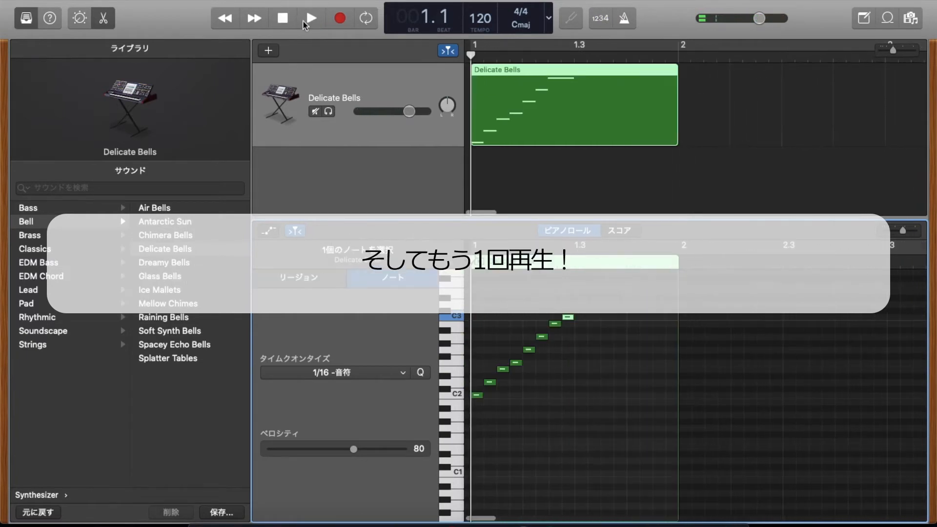
- Play the bell scale once more at the current tempo, stop, and go back to bar 1
left_click(304, 20)
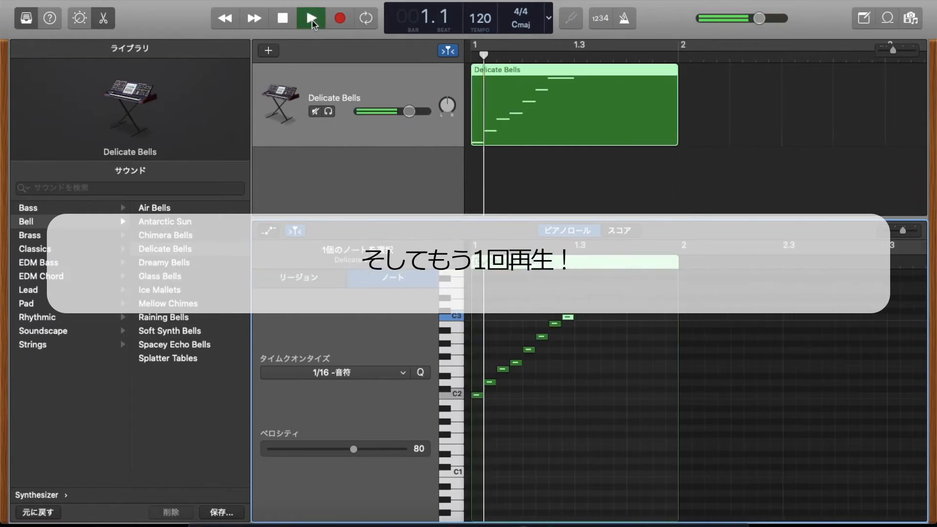
left_click(284, 21)
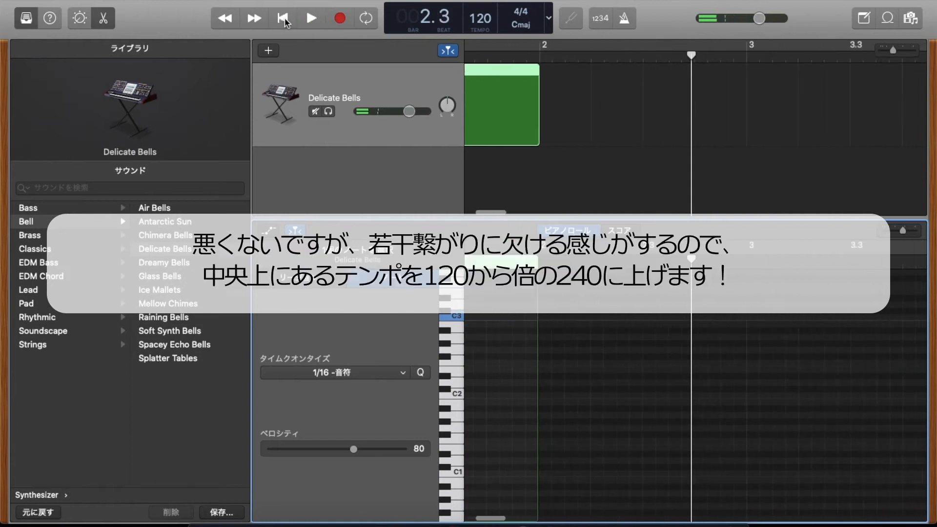
left_click(285, 19)
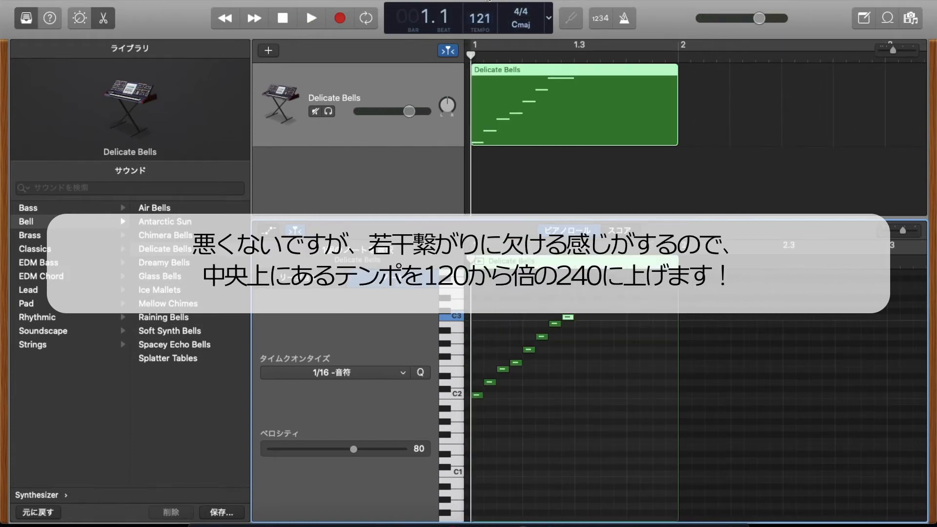
- Set the project tempo to 240
double_click(481, 18)
type("2")
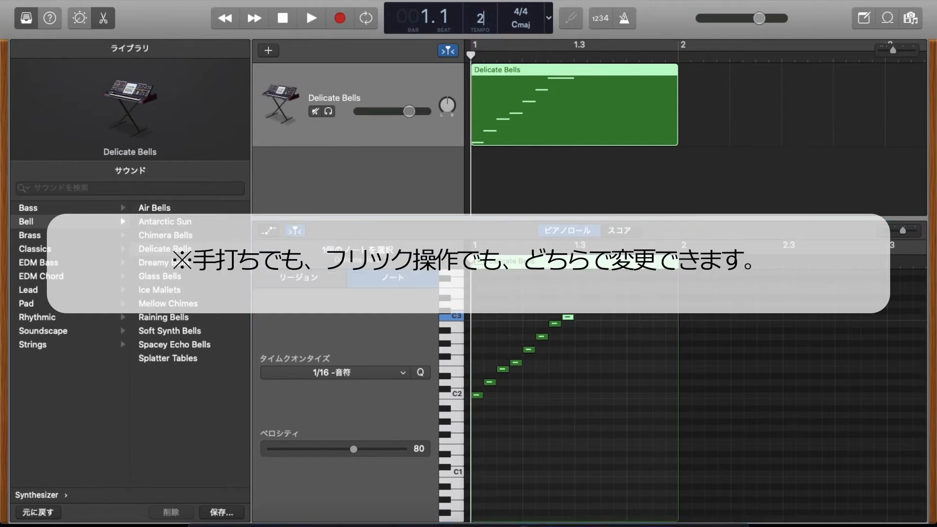
type("40")
- Listen to the scale twice at the faster tempo, returning the playhead to the start after each pass
key("space")
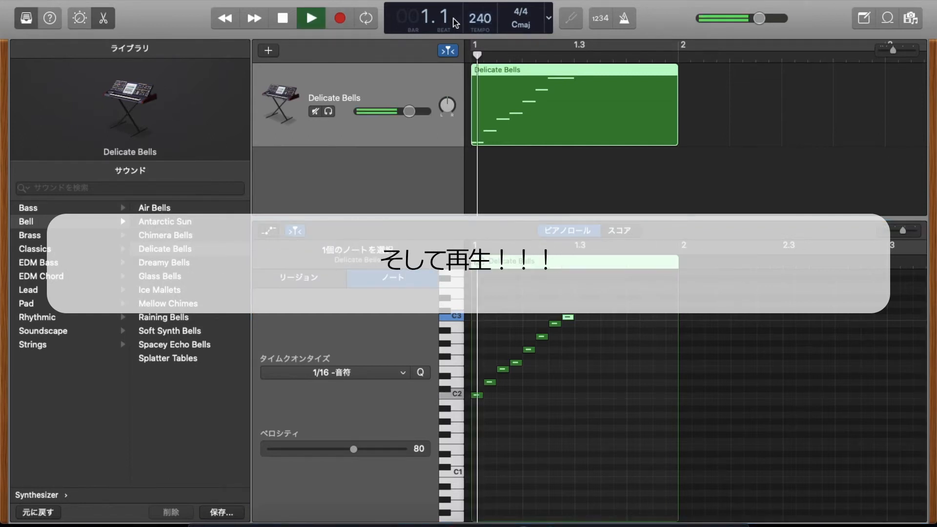
left_click(282, 22)
left_click(282, 22)
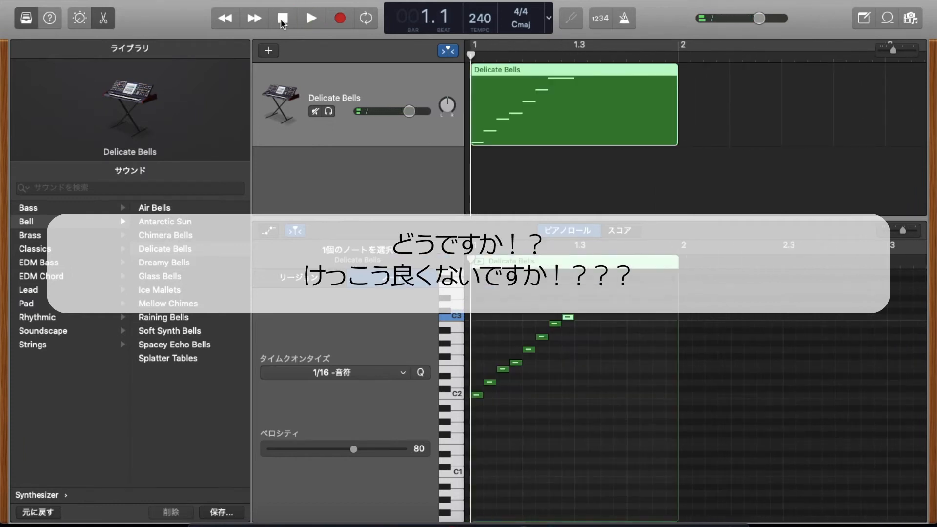
key("space")
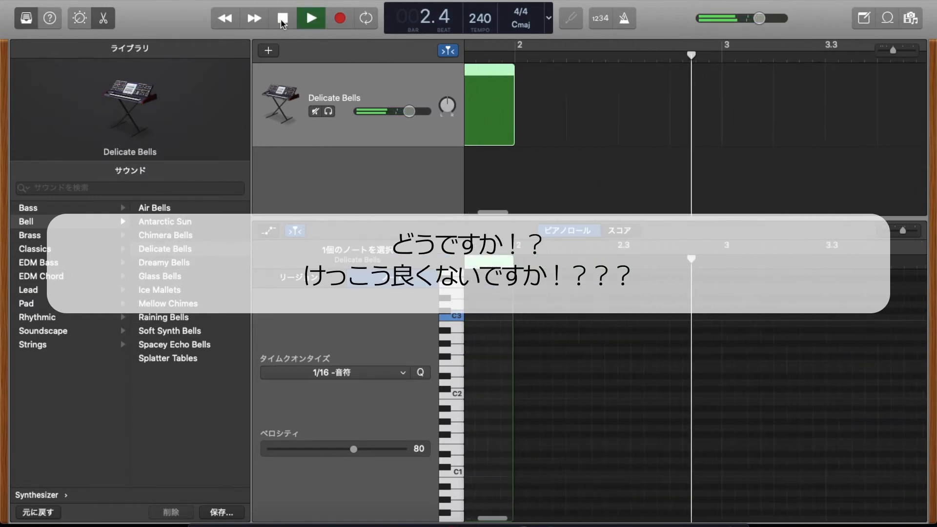
left_click(282, 22)
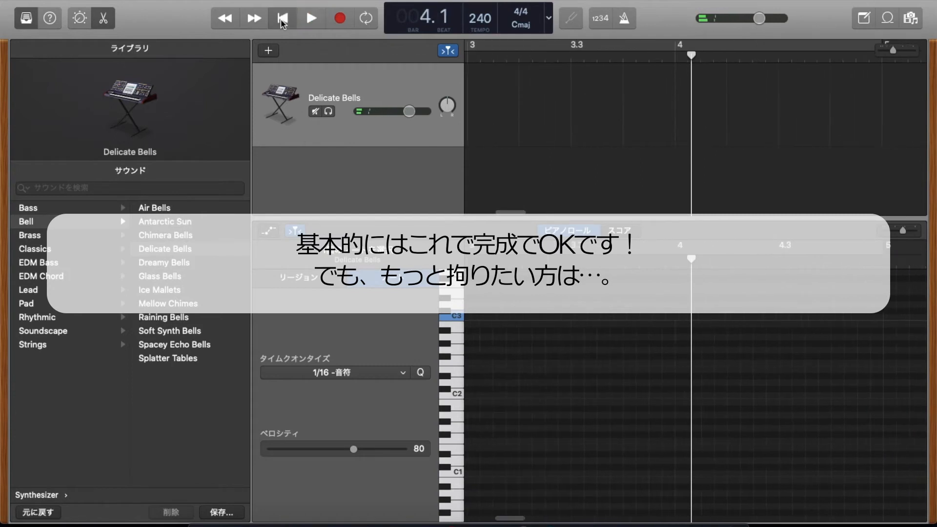
left_click(282, 22)
- Open the Delicate Bells track's Smart Controls and slightly raise its Reverb and Delay
double_click(339, 89)
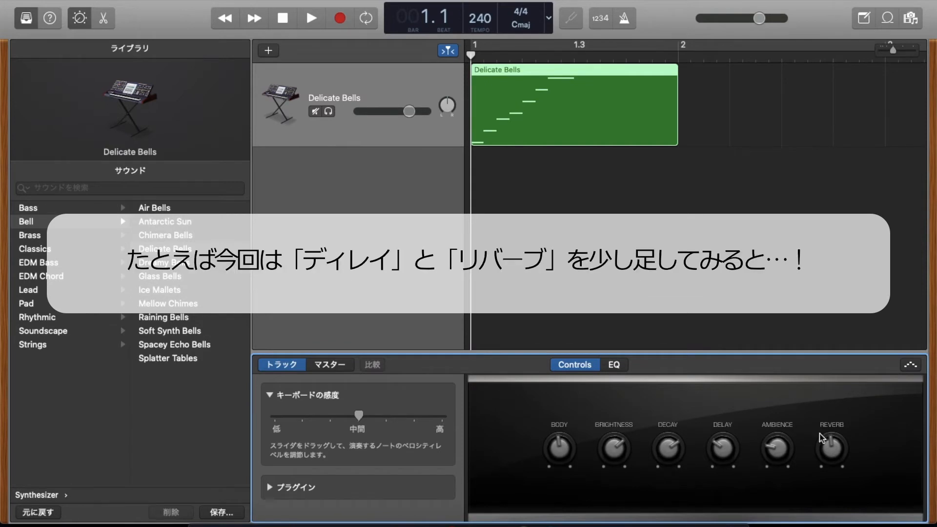
left_click_drag(833, 457, 825, 421)
left_click_drag(726, 456, 724, 421)
- Play the scale with the added reverb and delay, stop, and return the playhead to the beginning
key("space")
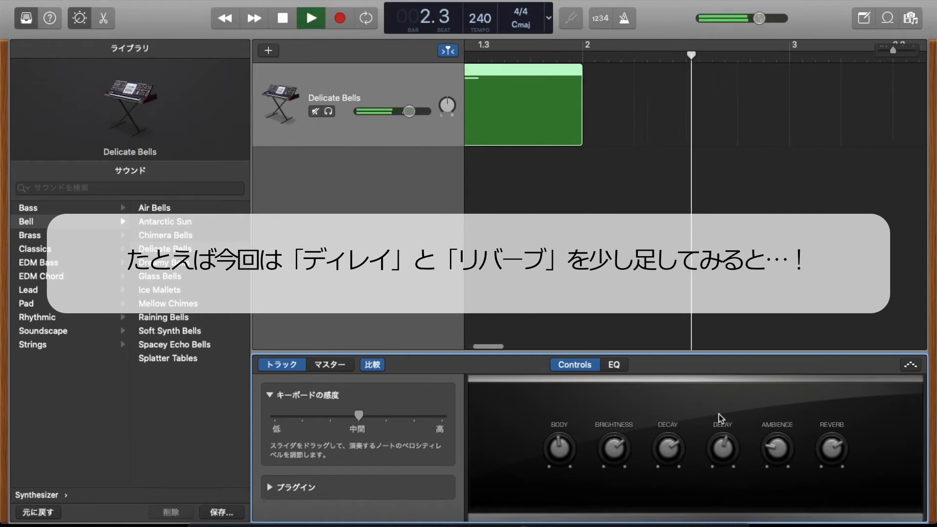
key("space")
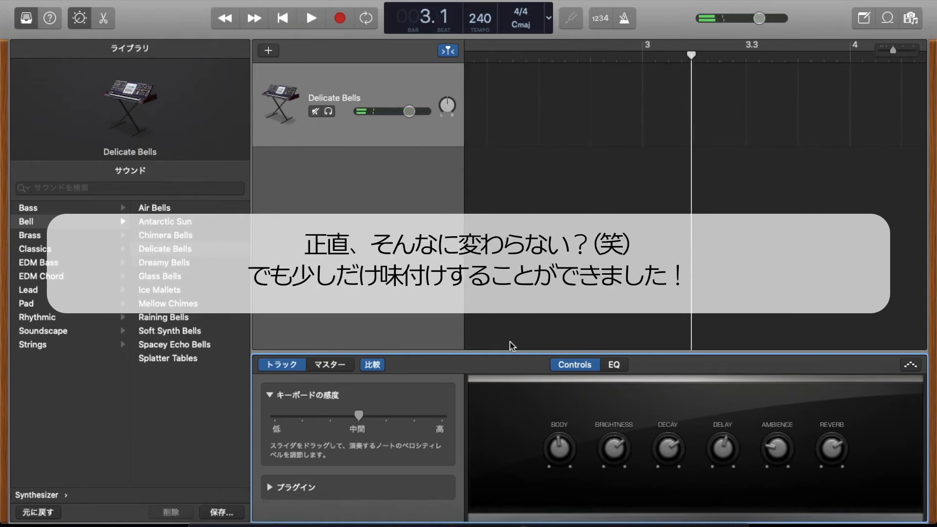
left_click(510, 326)
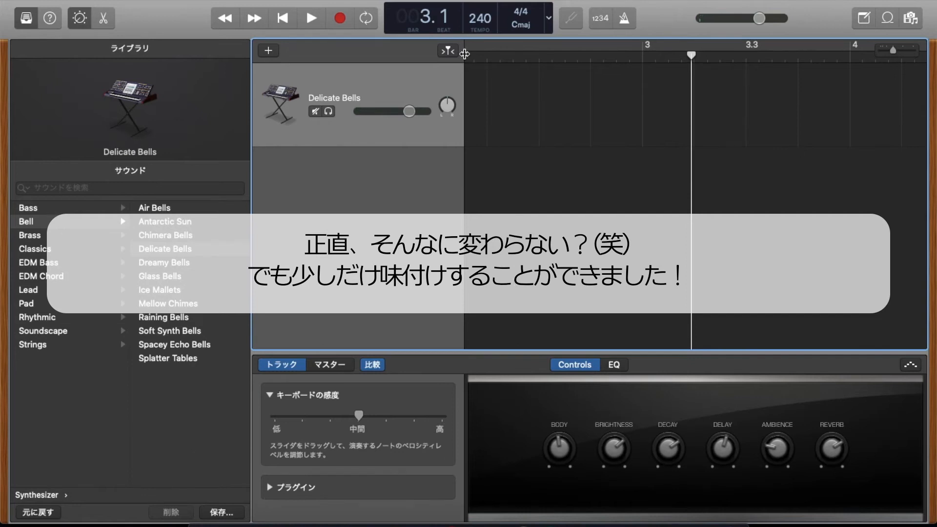
left_click(282, 18)
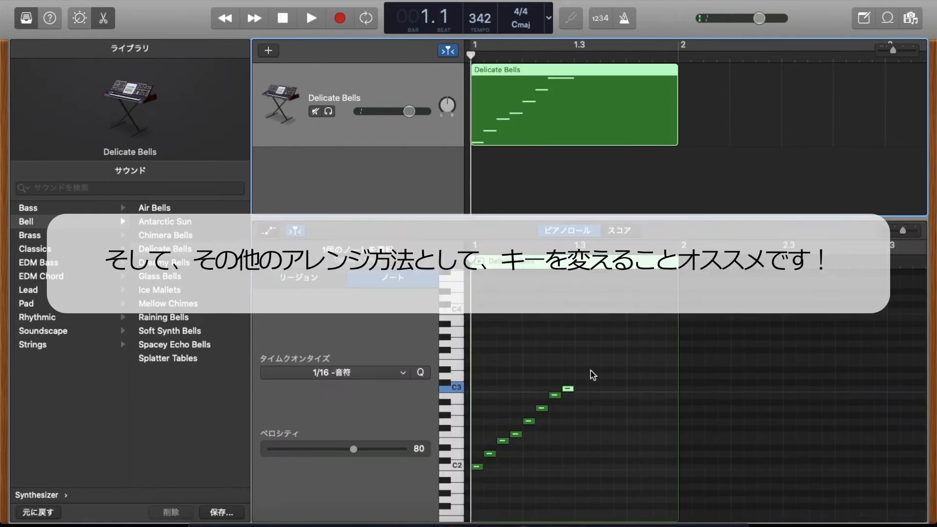
- Try all eight scale notes one octave lower, from C1 to C2, and compare the playback with the original pitch
left_click_drag(591, 372, 484, 493)
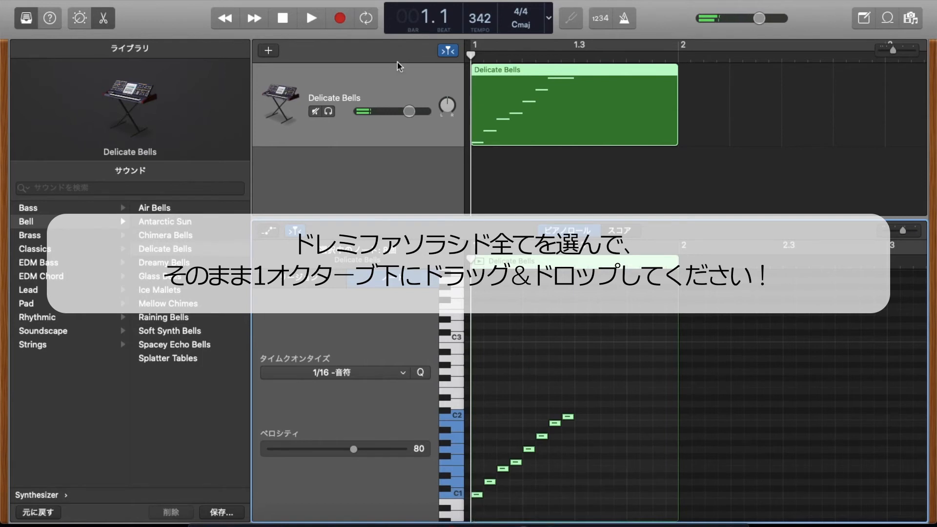
left_click(320, 18)
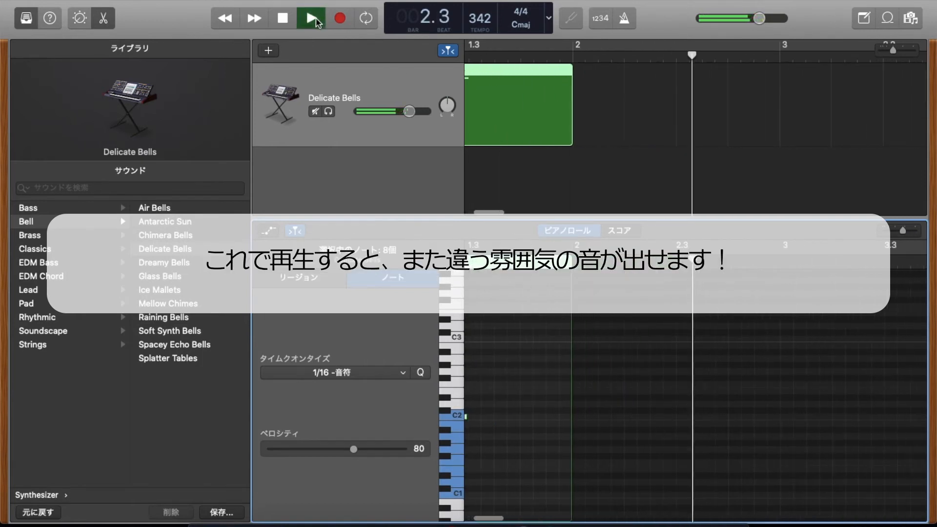
left_click(320, 18)
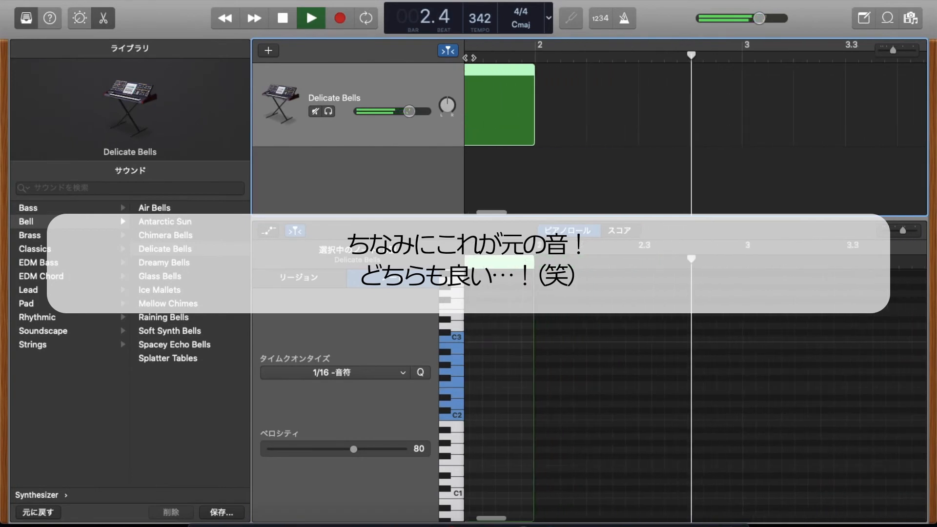
key("space")
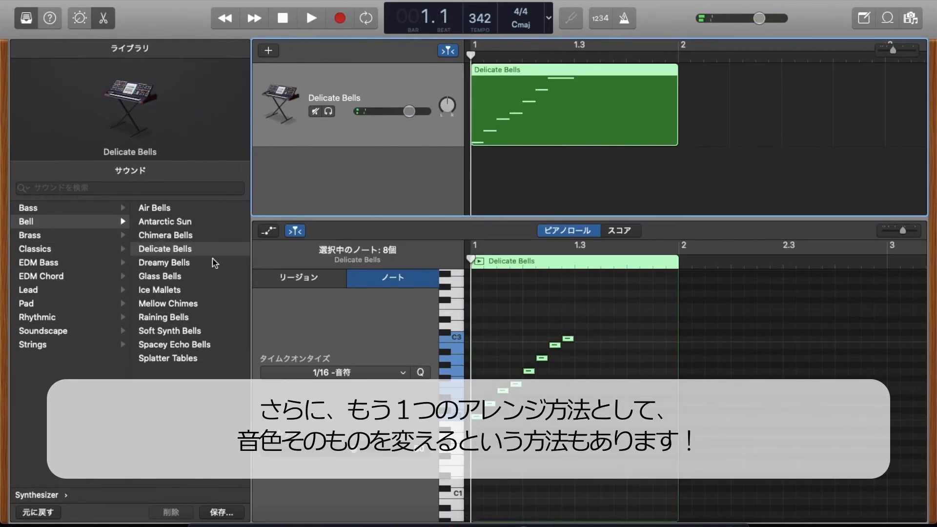
- Switch the track's sound to Ice Mallets, discarding the changed sound settings, and play the scale with it
left_click(194, 292)
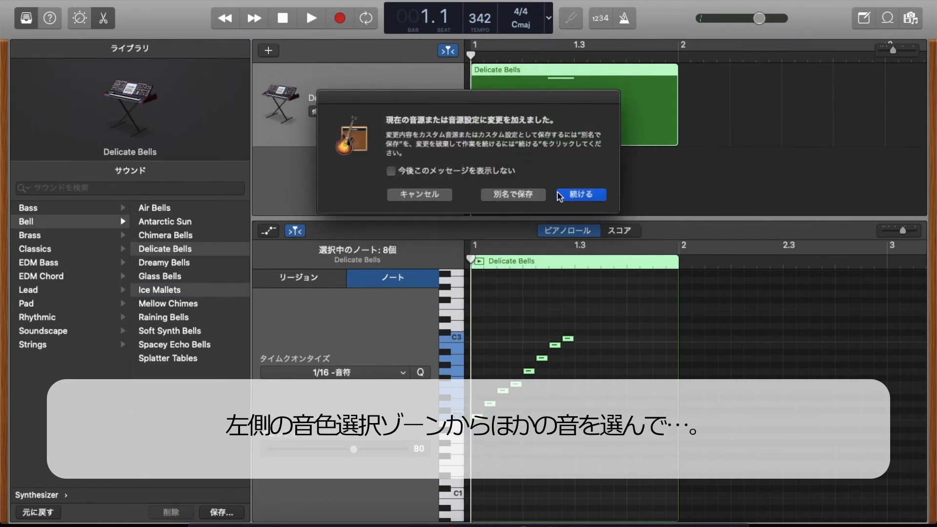
left_click(560, 195)
key("space")
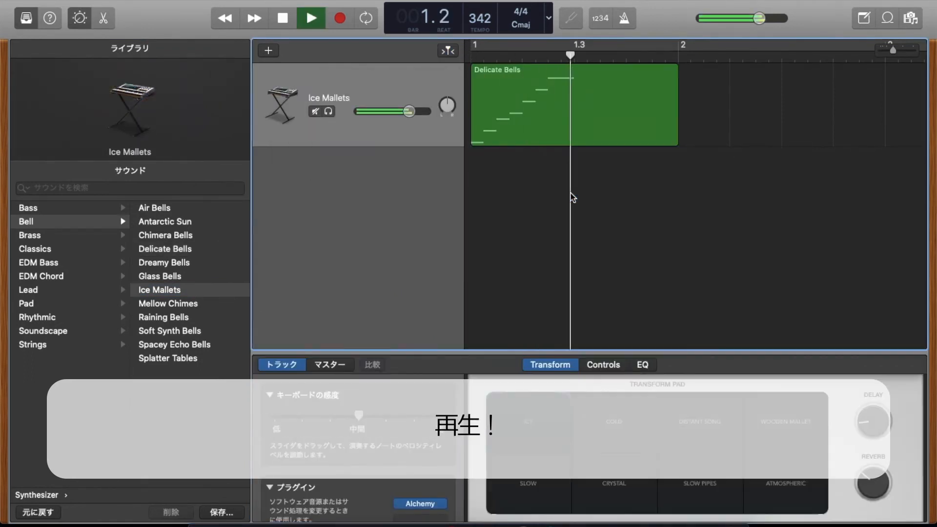
key("space")
- Change the track's sound to Soft Synth Bells, play the region from the beginning, and stop
left_click(192, 331)
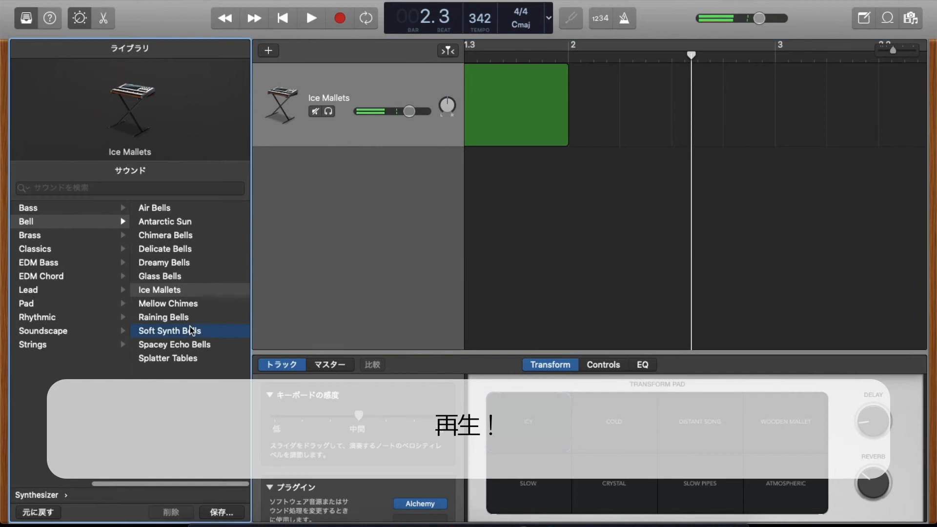
key("space")
key("space")
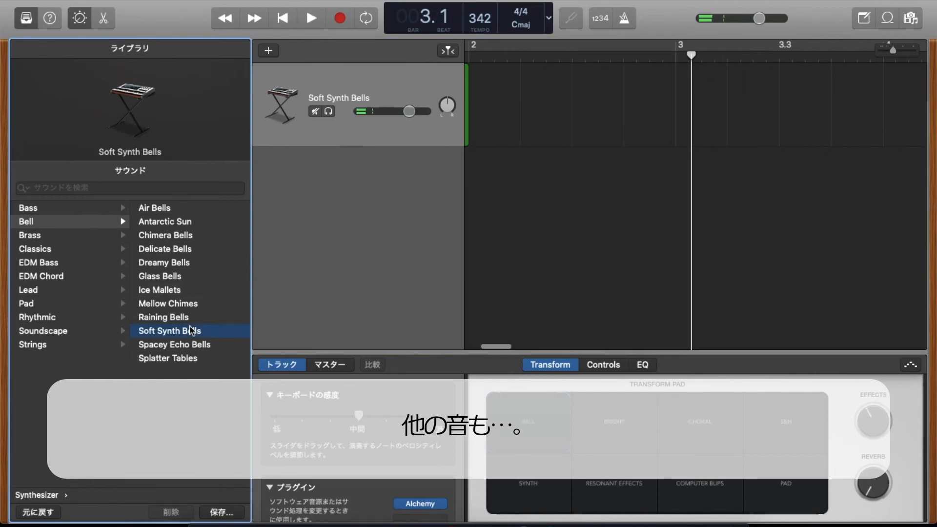
left_click(282, 20)
key("space")
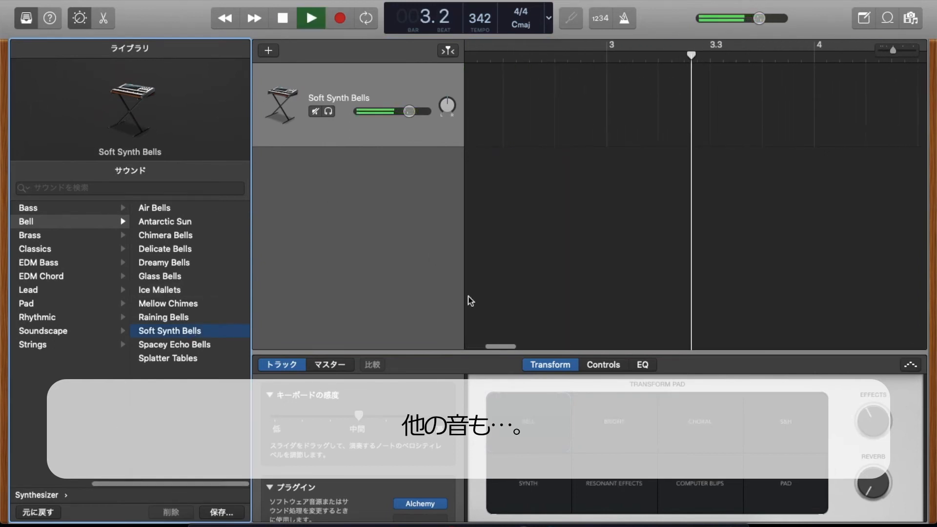
key("space")
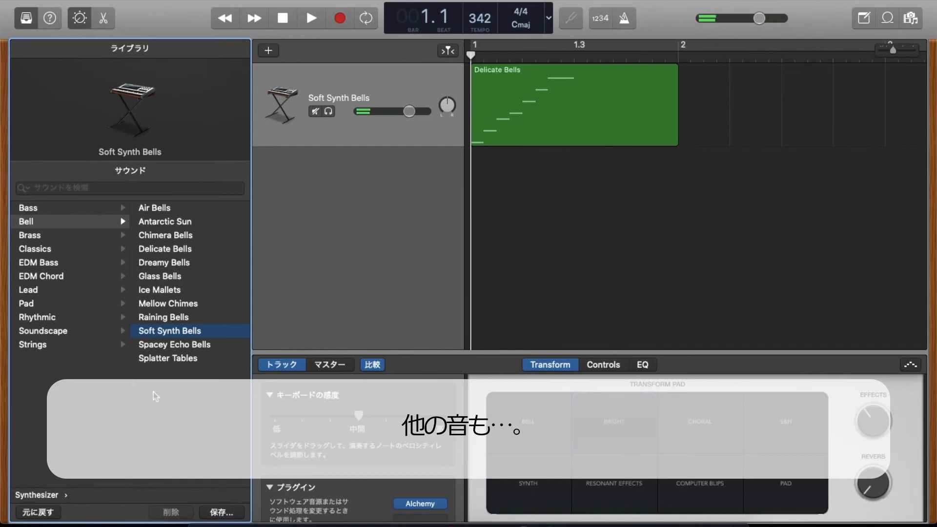
- Try the Chimera Bells sound on the scale, discarding the modified settings, and switch the track back to Delicate Bells
left_click(173, 239)
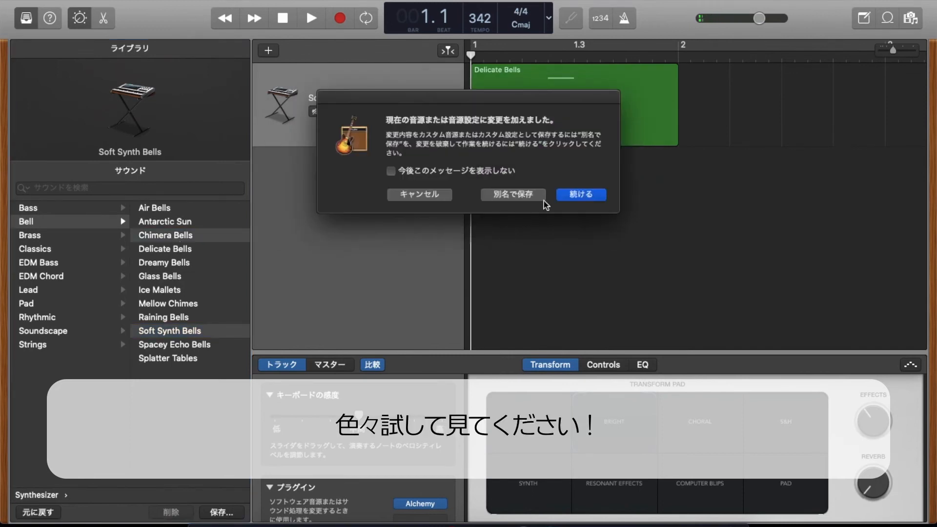
left_click(577, 195)
key("space")
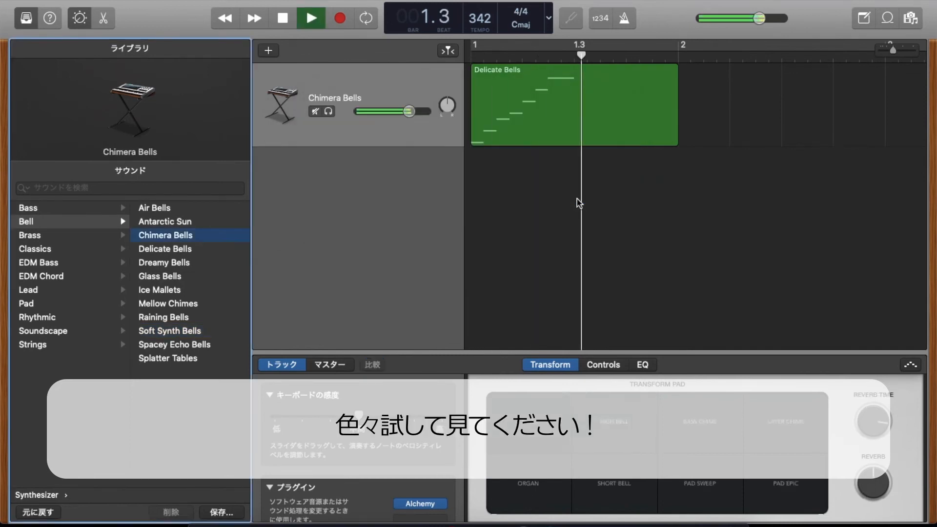
key("space")
left_click(201, 249)
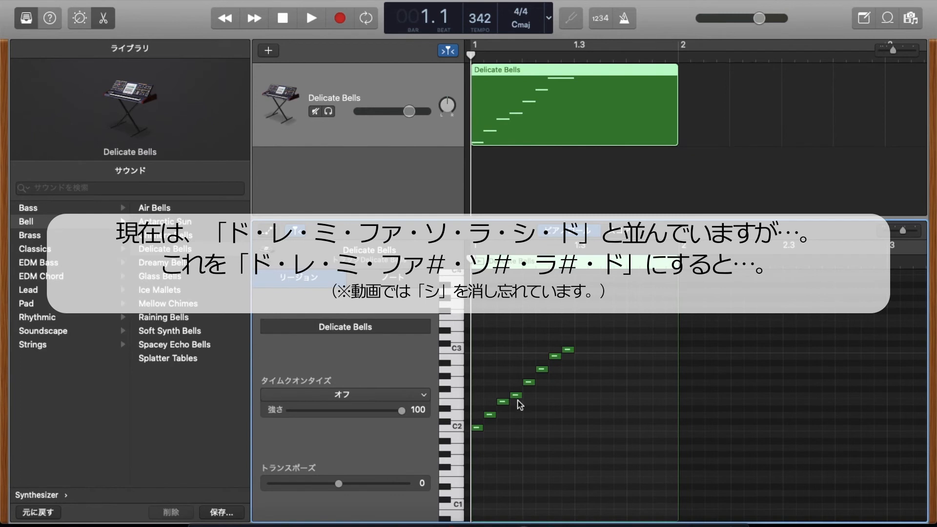
- Raise the scale's F, G and A notes by a semitone to F#, G# and A#, and play the result
left_click_drag(520, 404, 544, 365)
key("space")
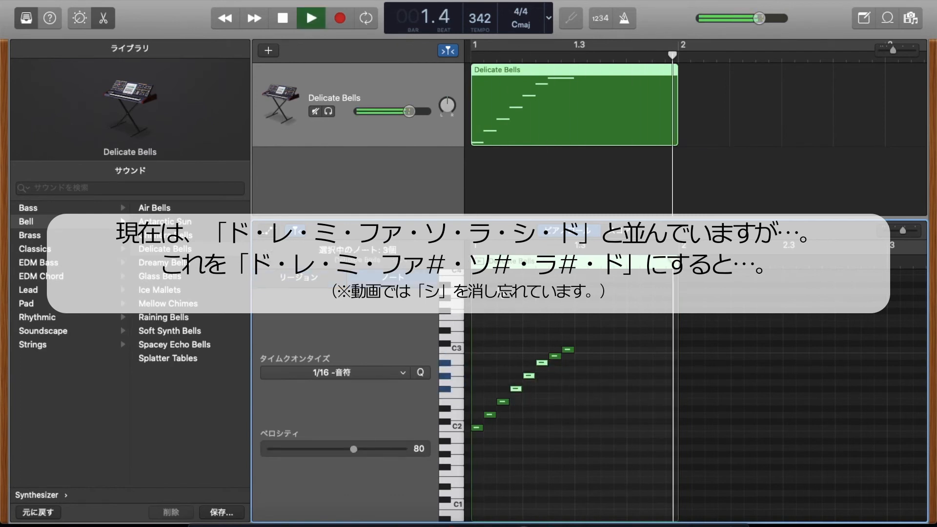
left_click(289, 18)
left_click(288, 18)
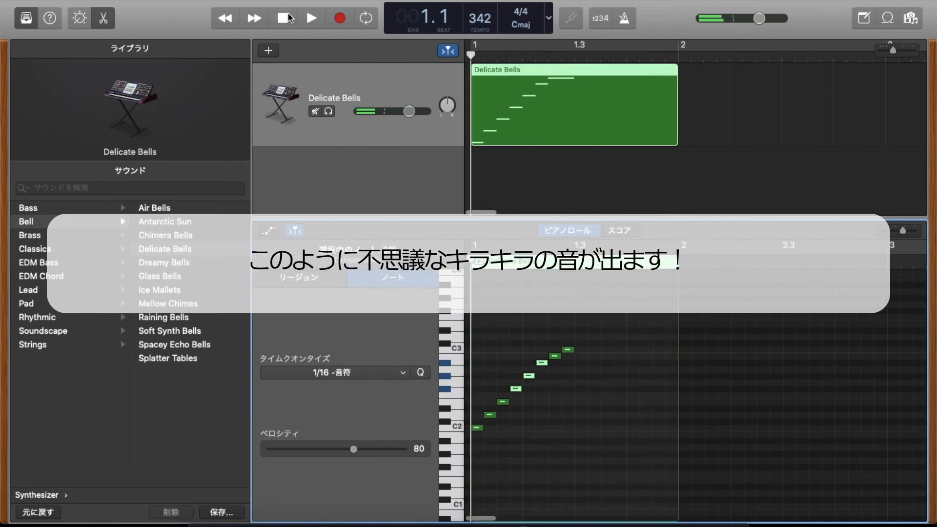
- Listen to the scale with the raised notes two more times, returning to bar 1 after each pass
key("space")
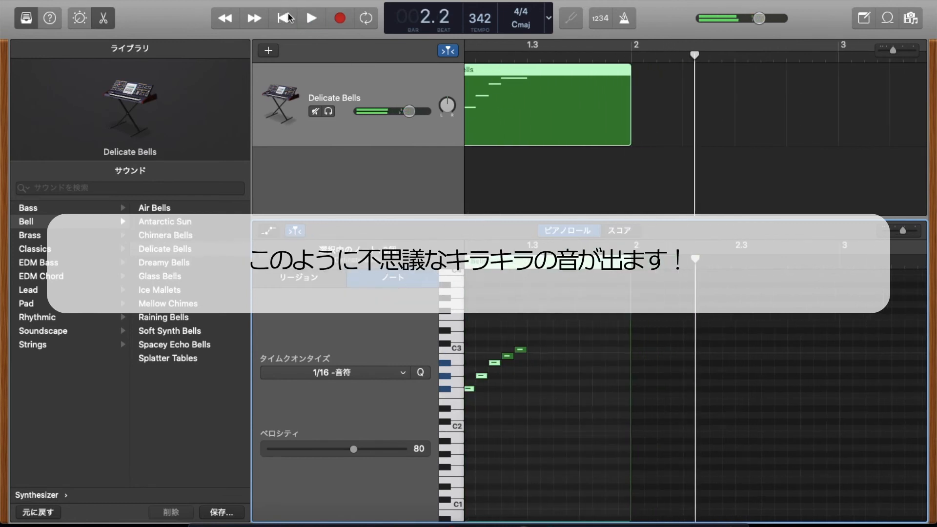
left_click(288, 18)
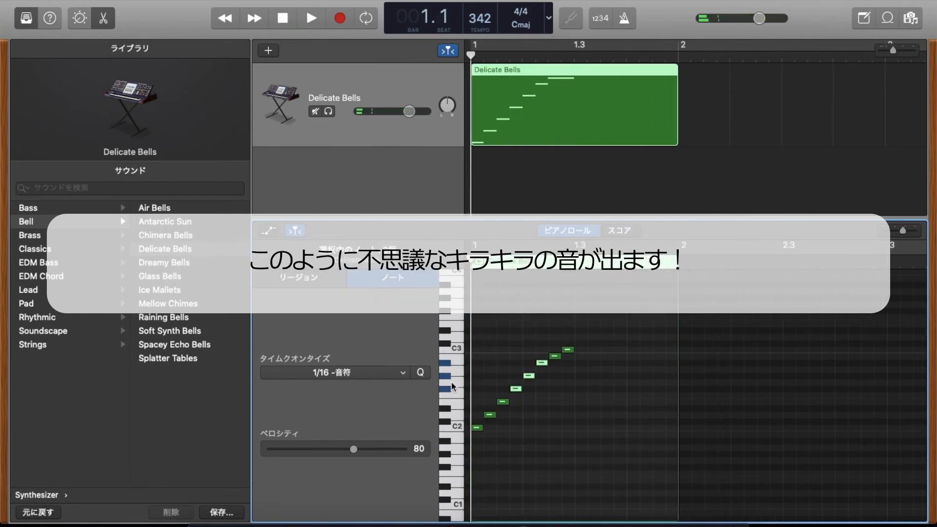
key("space")
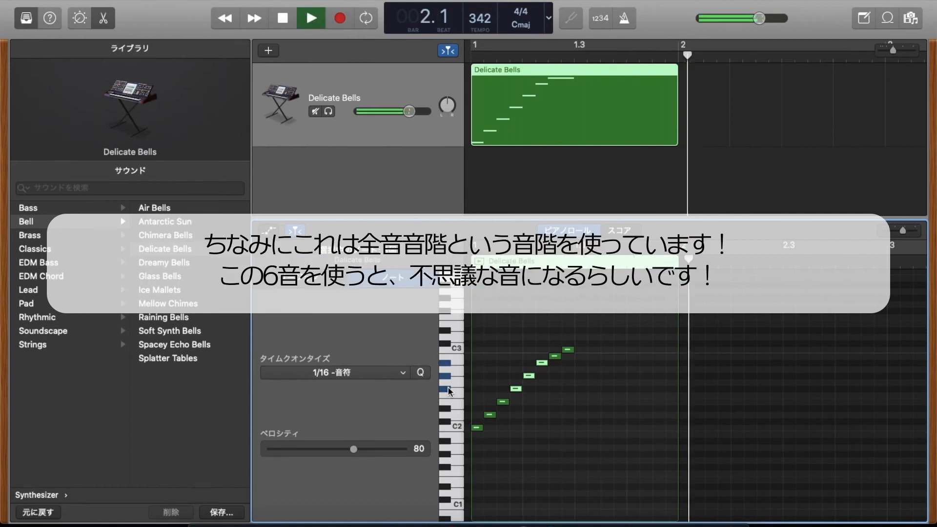
key("space")
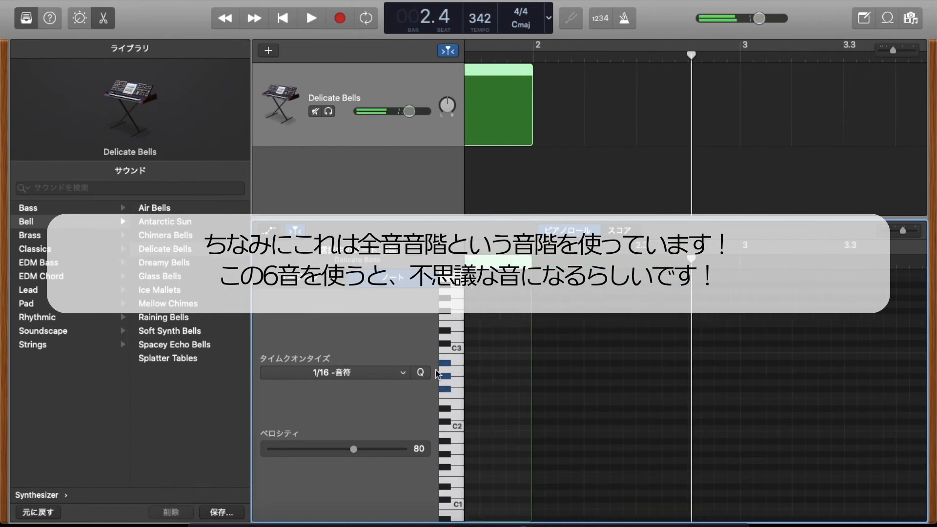
left_click(285, 24)
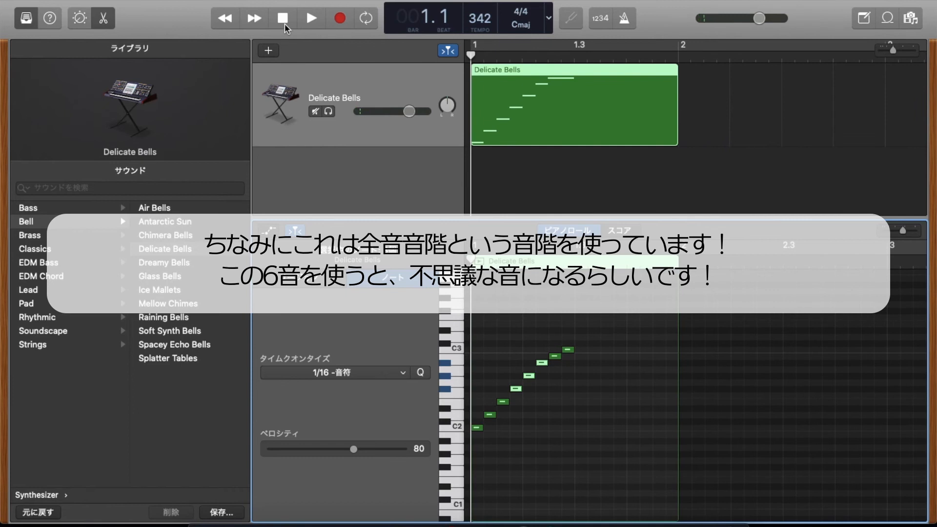
- Replace all notes after the opening C2 with an ascending E2, F2, G2, B2 and C3, and play the result
left_click_drag(494, 436, 591, 337)
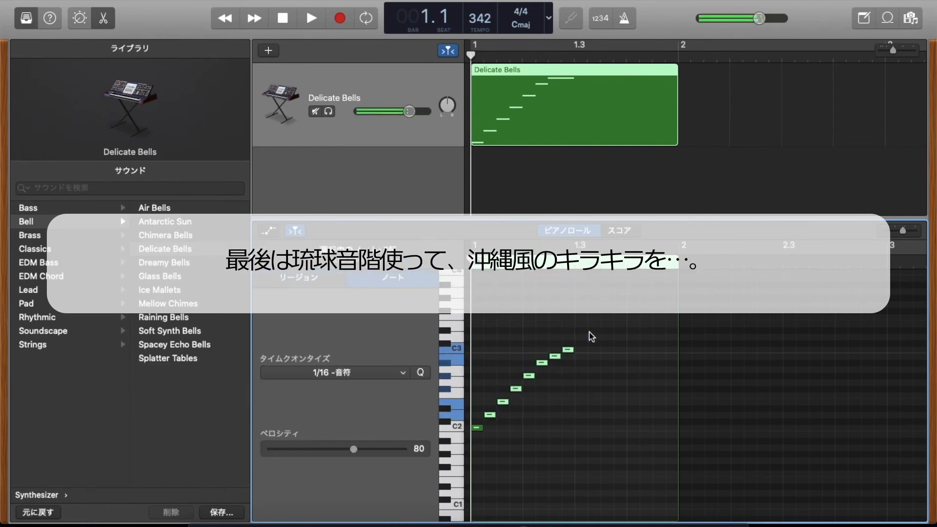
key("Delete")
left_click(490, 403)
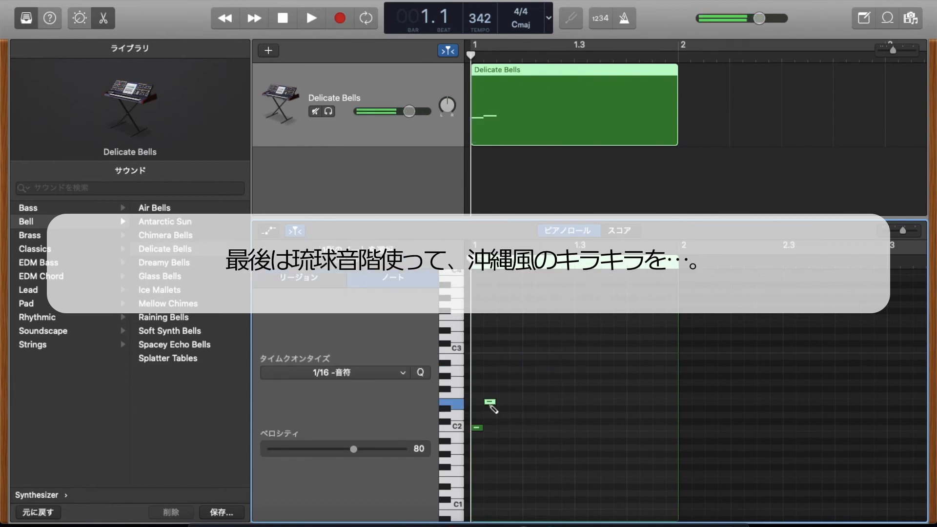
left_click(502, 395)
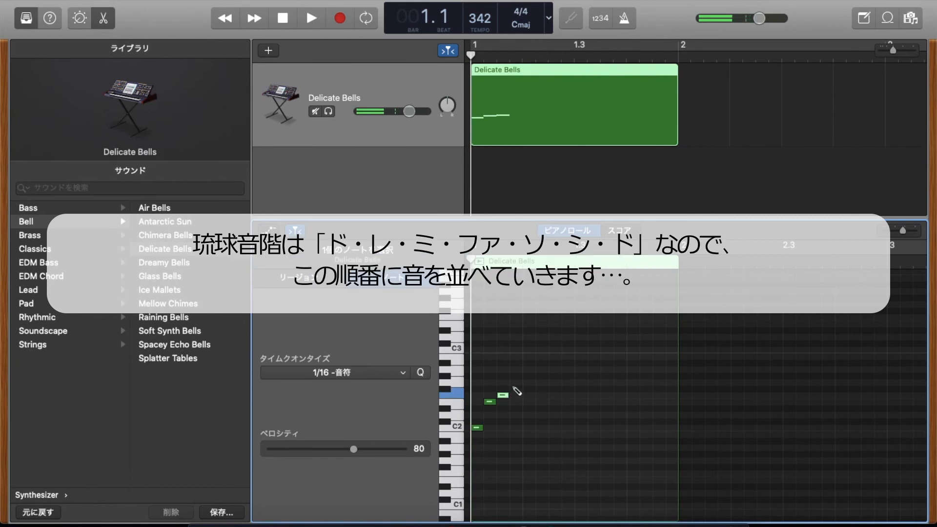
left_click(515, 383)
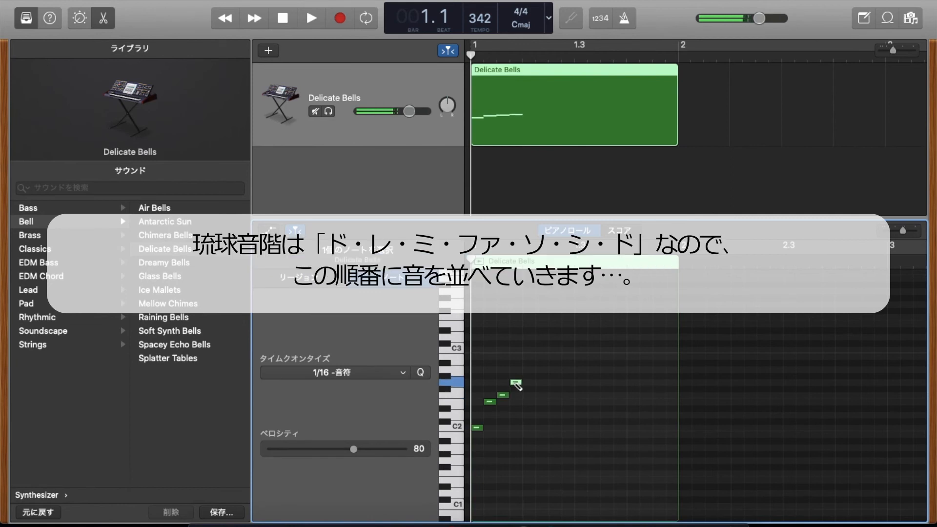
left_click(529, 356, "super")
left_click(542, 350, "super")
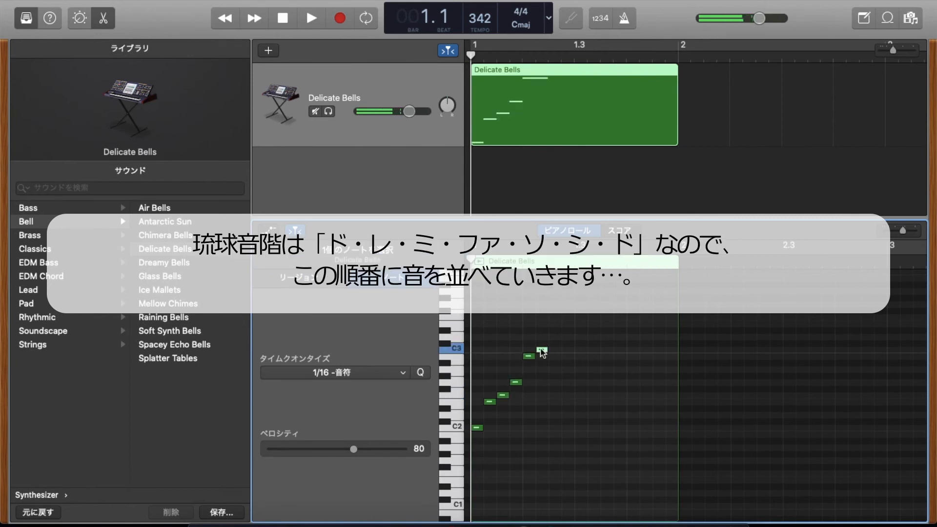
left_click(310, 27)
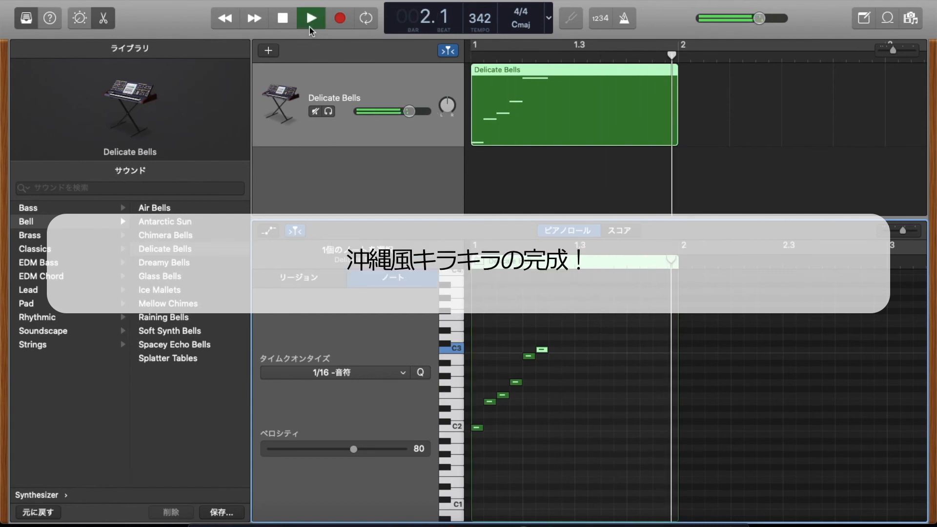
left_click(284, 20)
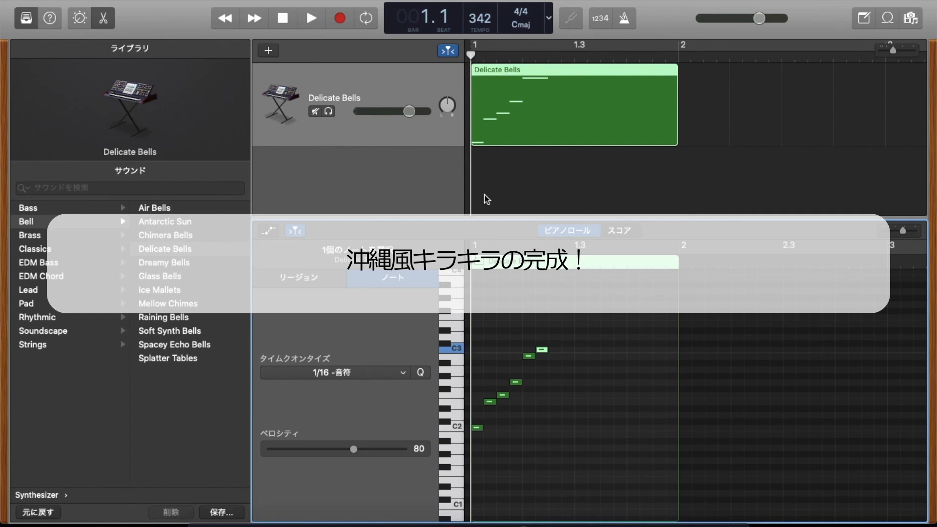
- Set the cycle range over bar 1 to cover the Delicate Bells region, and start exporting the song to disk
left_click_drag(683, 58, 436, 86)
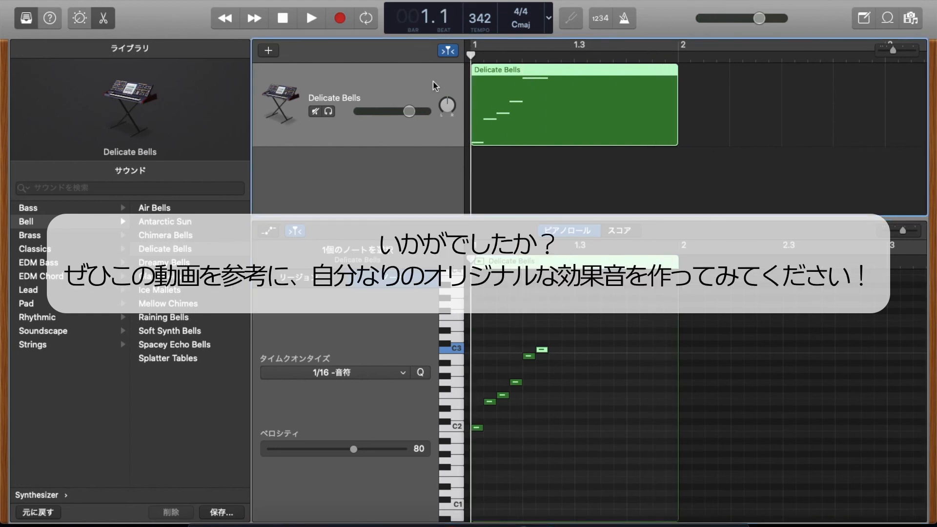
left_click_drag(483, 49, 674, 24)
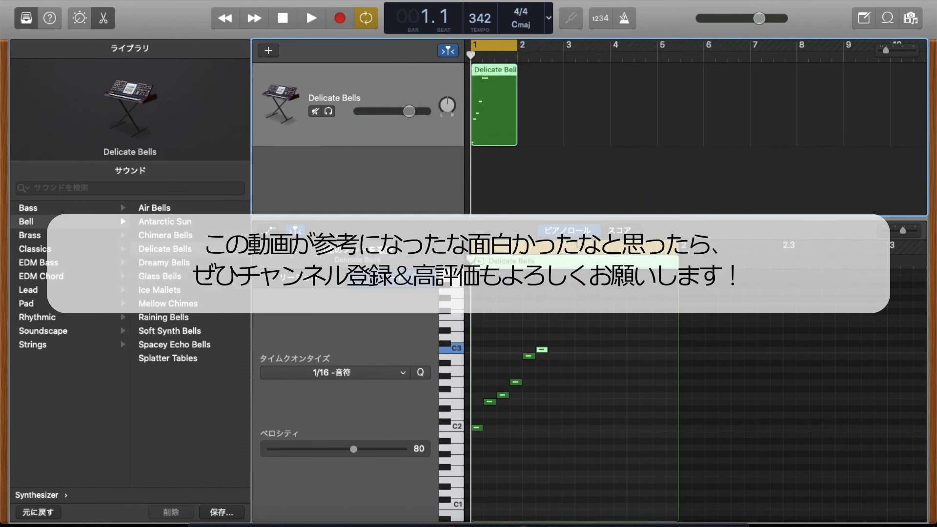
left_click(305, 0)
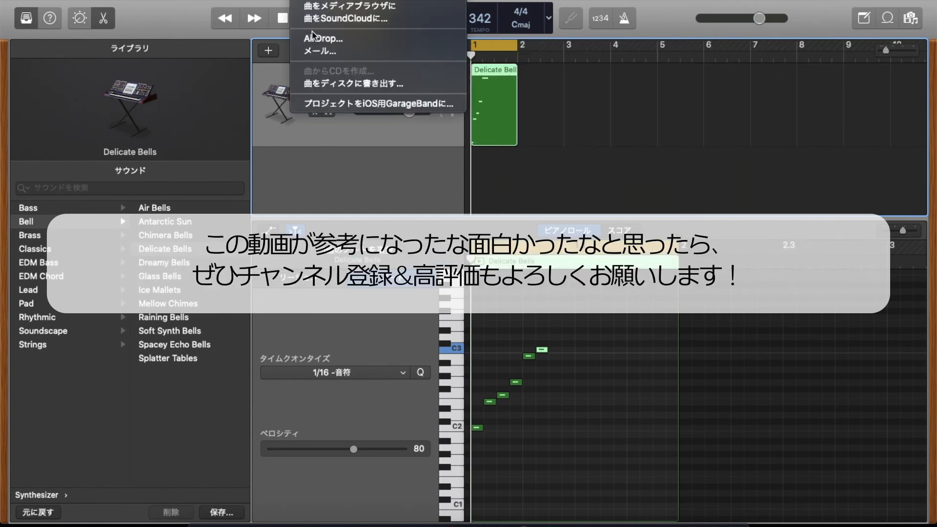
left_click(327, 84)
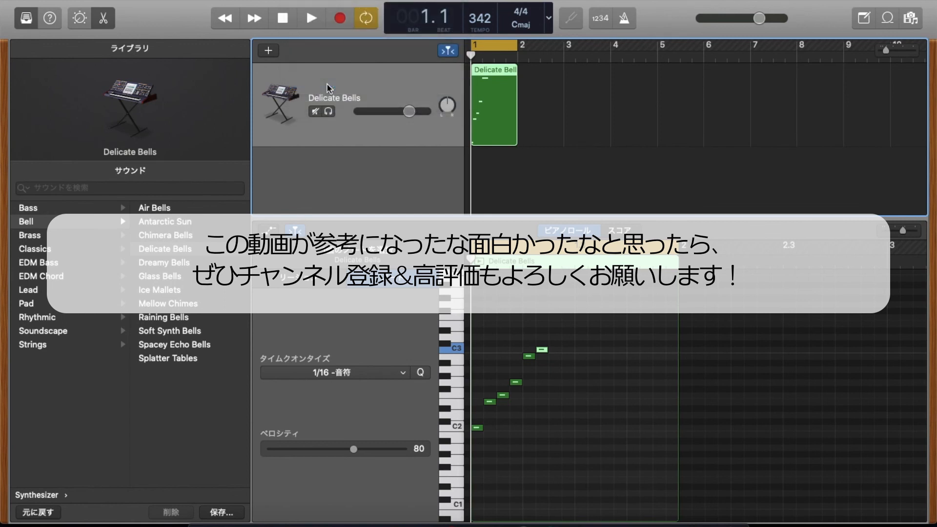